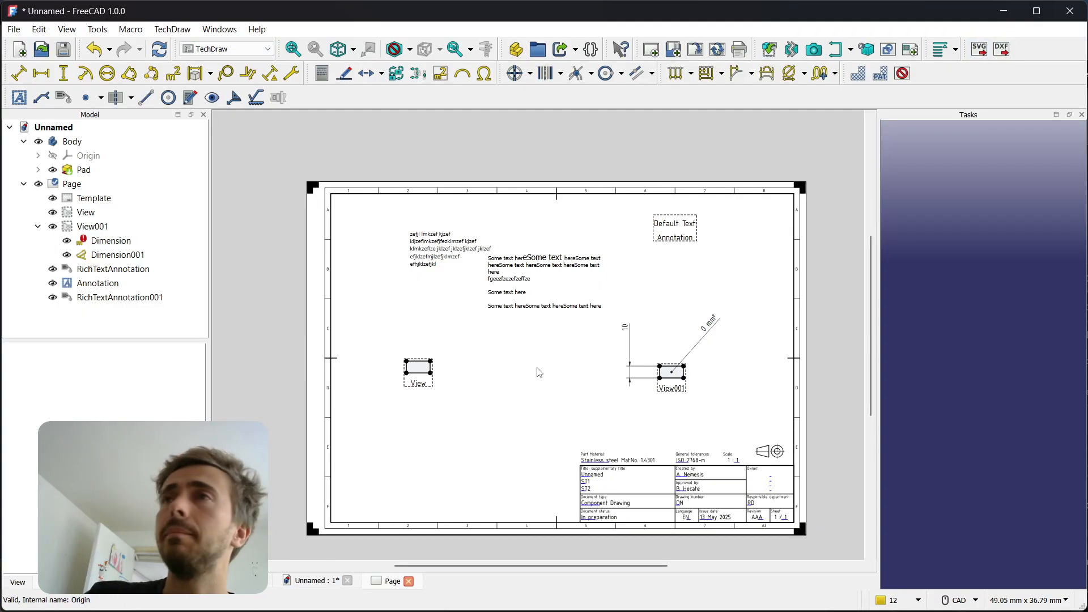
- Examine which context commands are offered for the blank sheet, View and the rich text annotation
{"action": "right_click", "coordinate": [569, 371]}
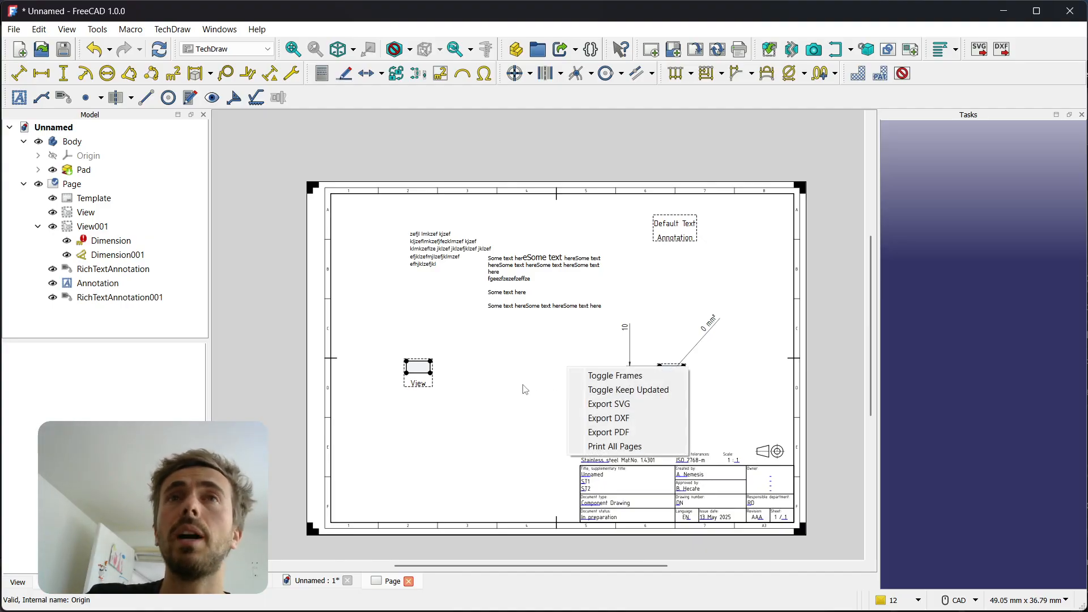
{"action": "right_click", "coordinate": [475, 371]}
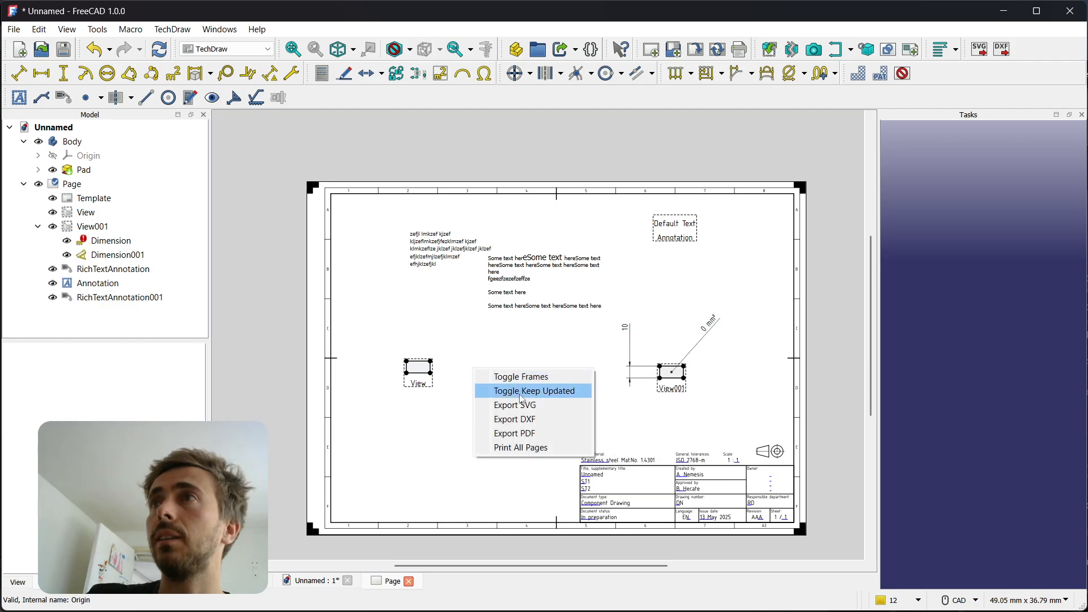
{"action": "left_click", "coordinate": [422, 383]}
{"action": "right_click", "coordinate": [422, 383]}
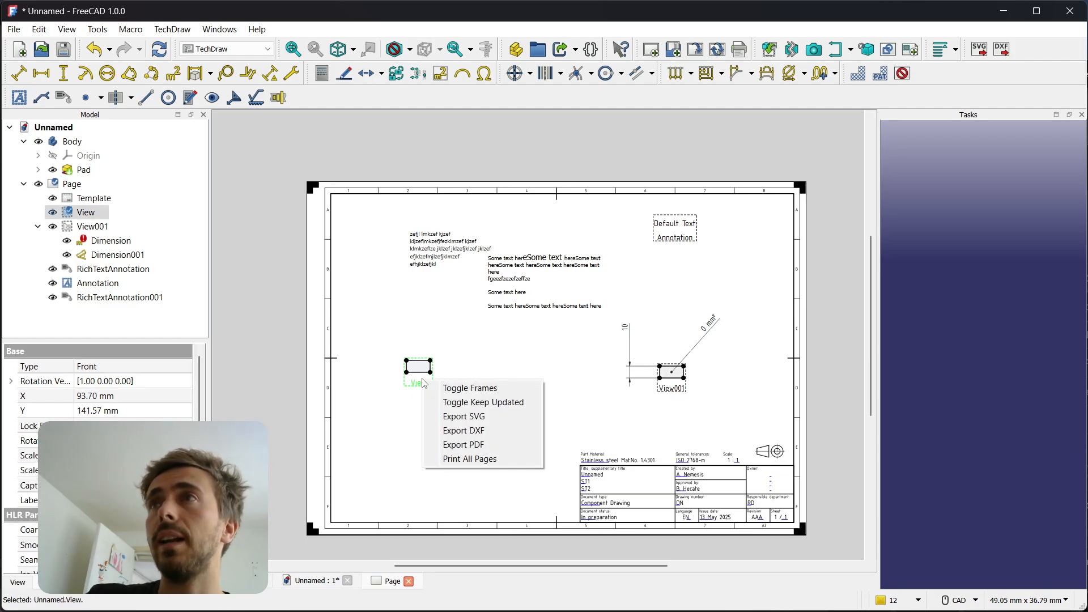
{"action": "left_click", "coordinate": [660, 470]}
{"action": "right_click", "coordinate": [590, 391]}
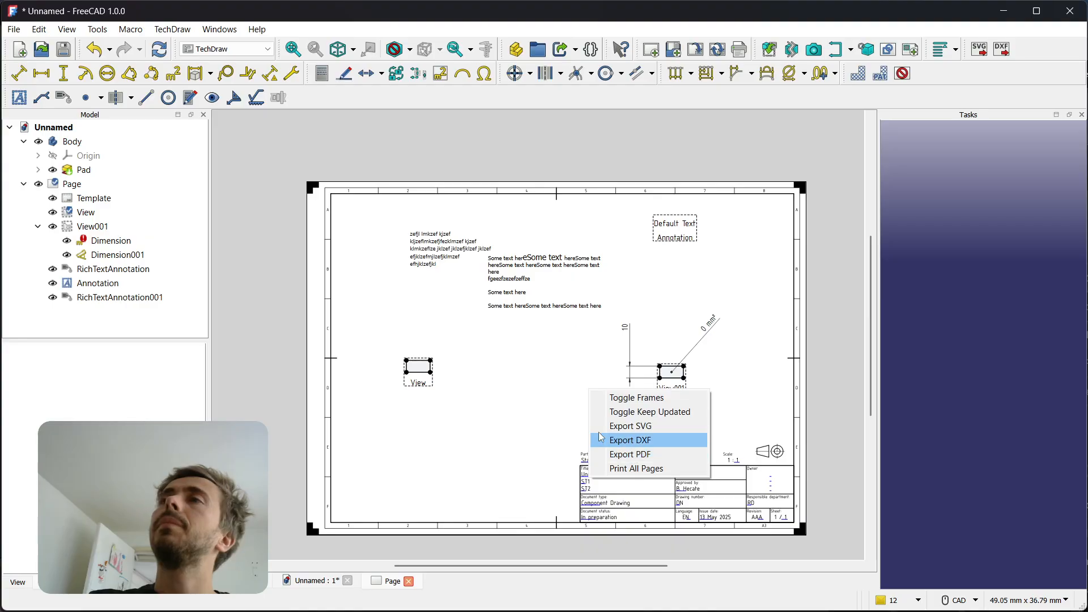
{"action": "right_click", "coordinate": [478, 377]}
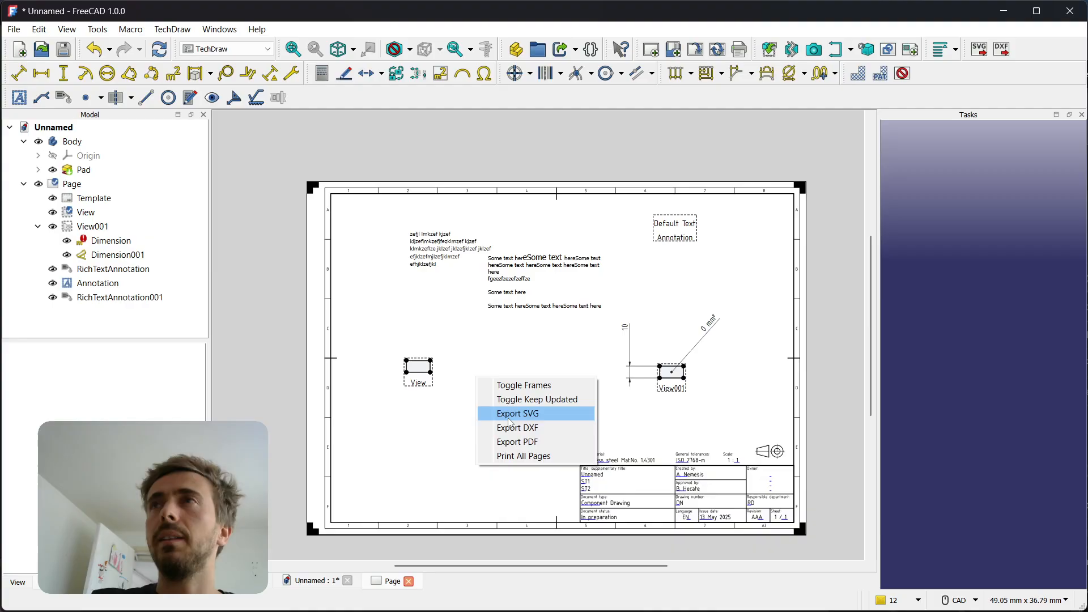
{"action": "left_click", "coordinate": [521, 331]}
{"action": "right_click", "coordinate": [546, 343]}
{"action": "left_click", "coordinate": [537, 268]}
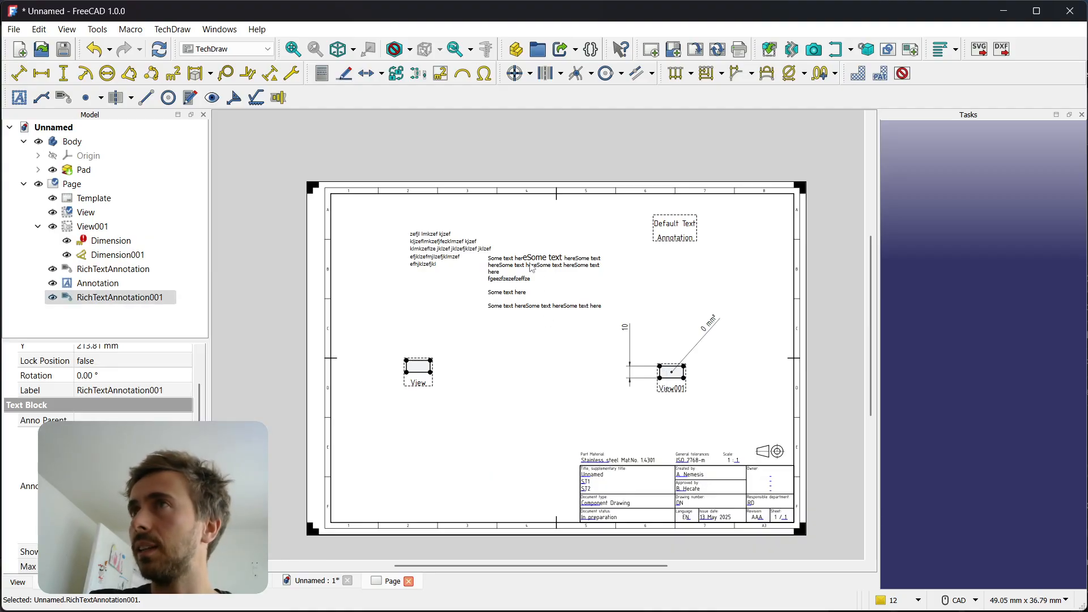
{"action": "right_click", "coordinate": [528, 263]}
{"action": "right_click", "coordinate": [509, 255]}
{"action": "right_click", "coordinate": [362, 247]}
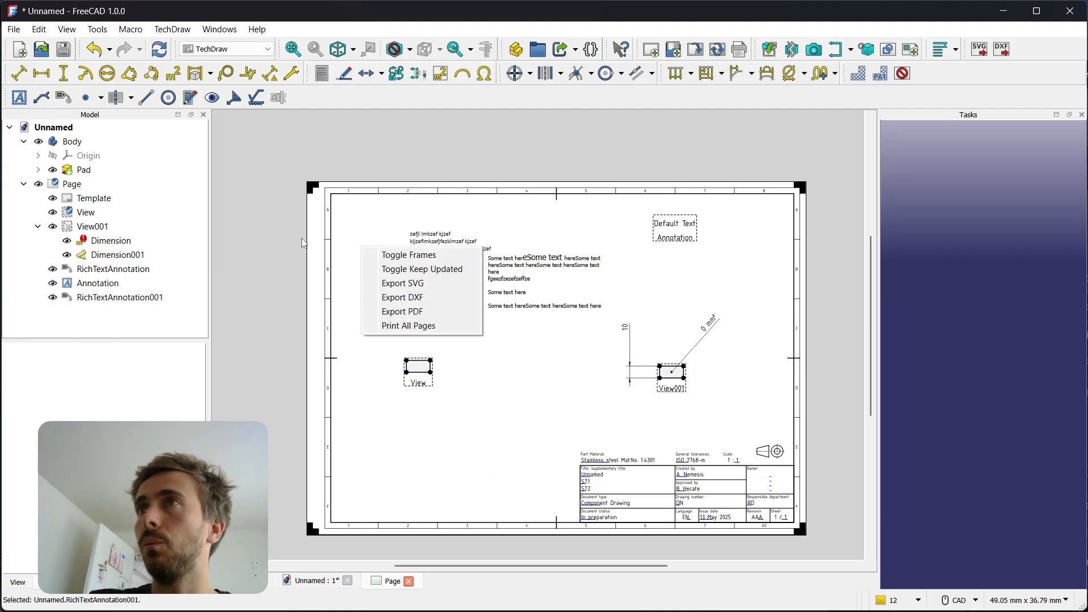
{"action": "right_click", "coordinate": [303, 240]}
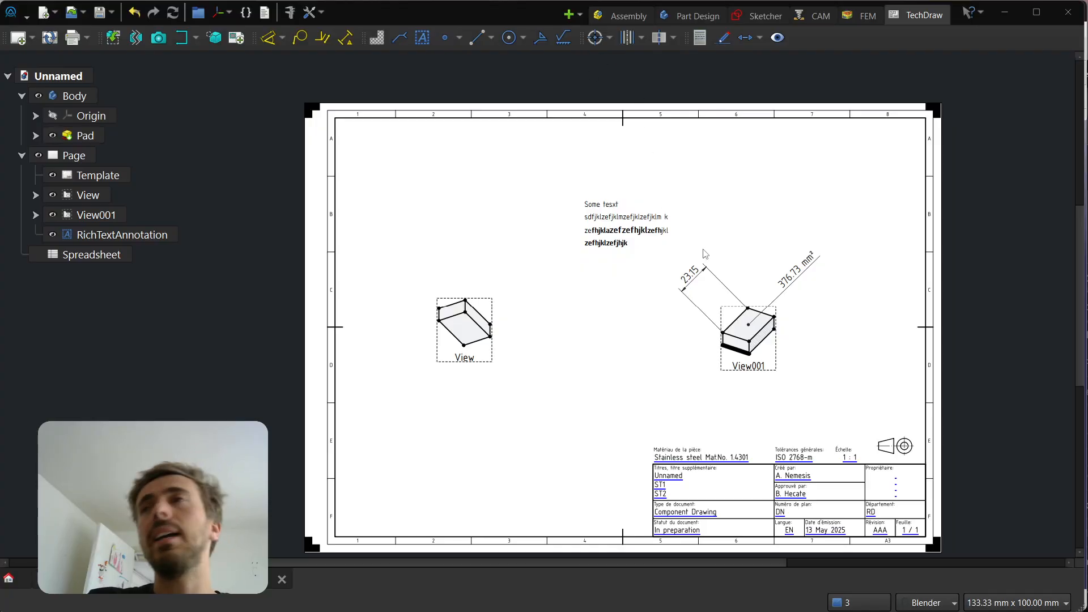
- Examine the drawing with the isometric views and the context commands offered for its page
{"action": "scroll", "coordinate": [762, 278], "scroll_direction": "up", "scroll_amount": 1}
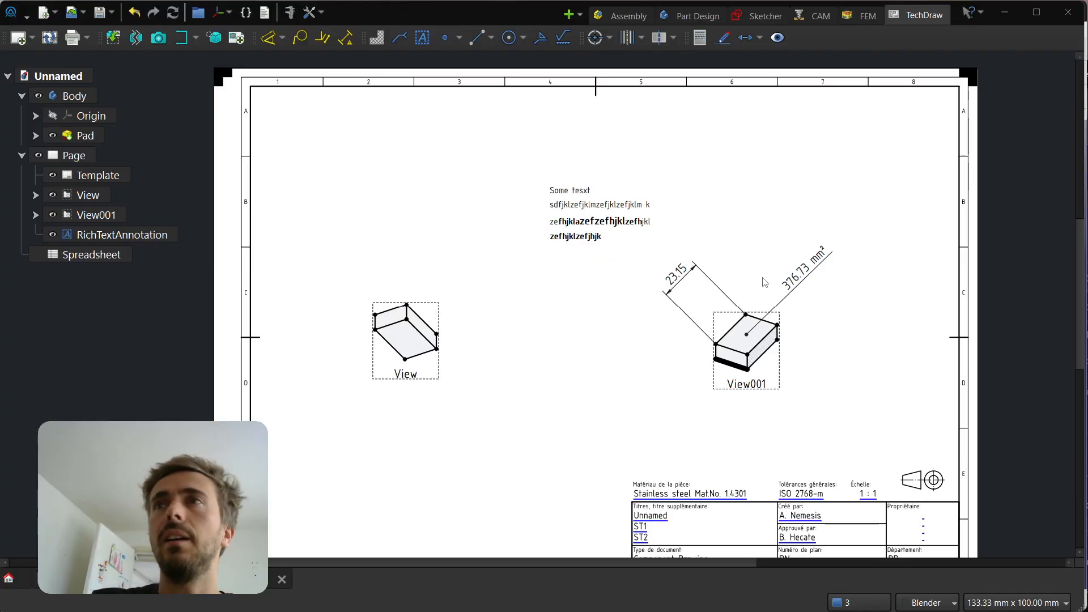
{"action": "scroll", "coordinate": [325, 233], "scroll_direction": "down", "scroll_amount": 1}
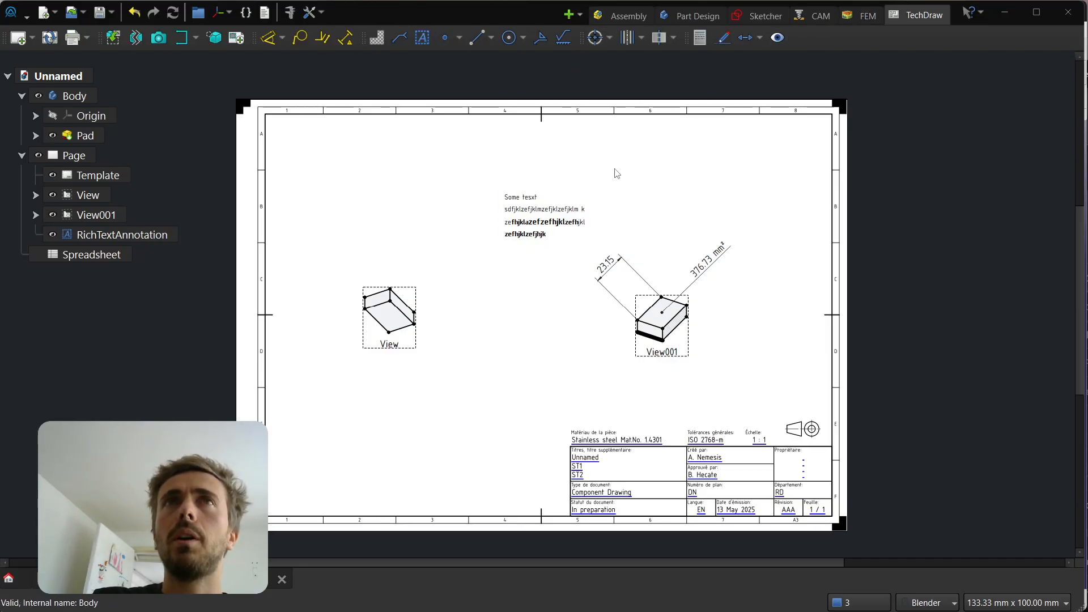
{"action": "scroll", "coordinate": [393, 329], "scroll_direction": "up", "scroll_amount": 2}
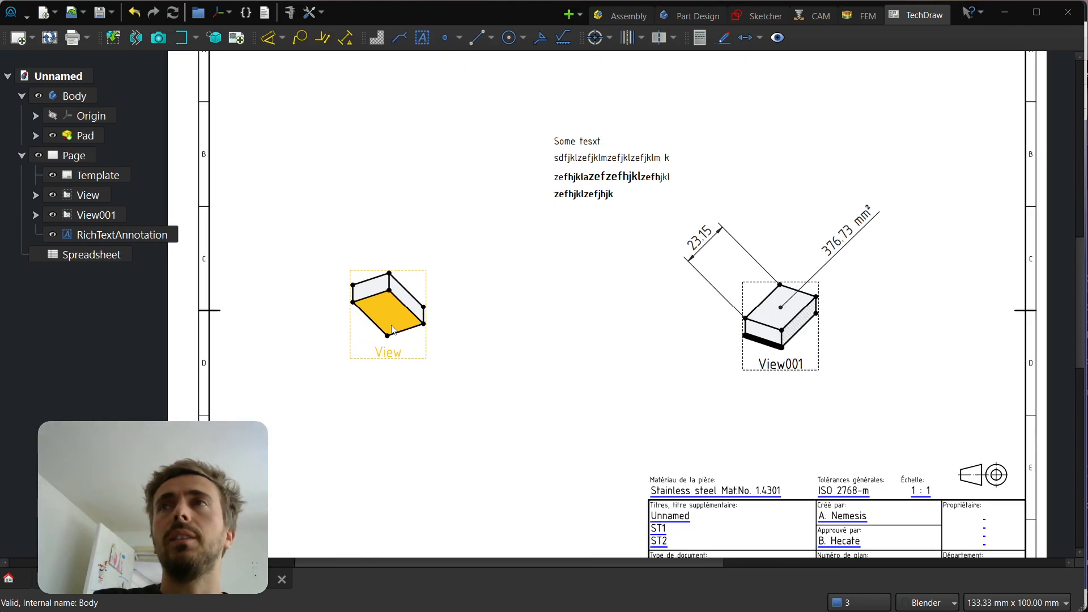
{"action": "scroll", "coordinate": [576, 233], "scroll_direction": "down", "scroll_amount": 1}
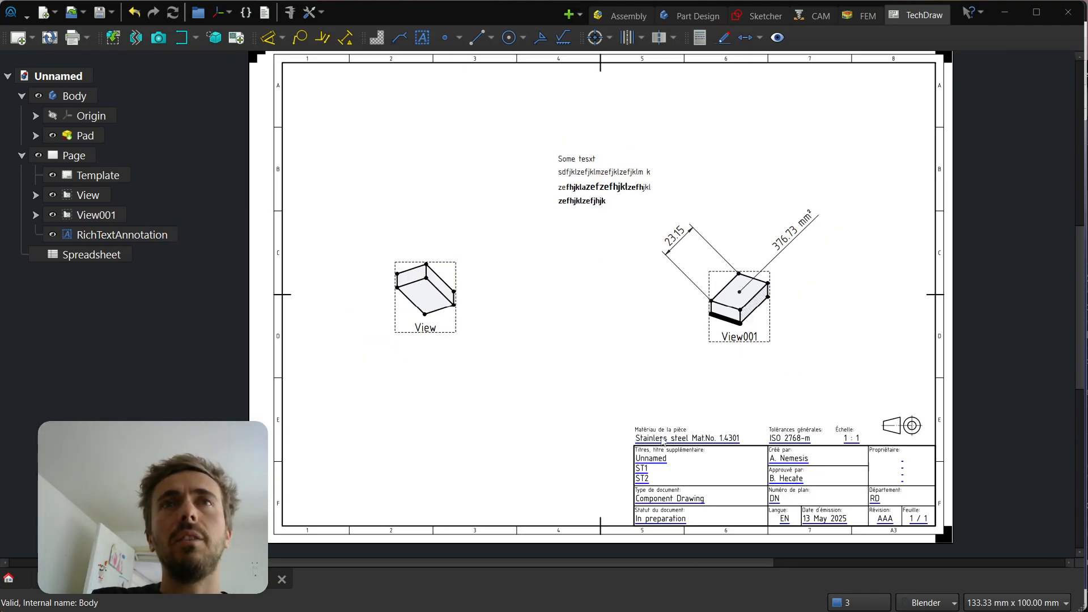
{"action": "right_click", "coordinate": [645, 409]}
{"action": "right_click", "coordinate": [576, 442]}
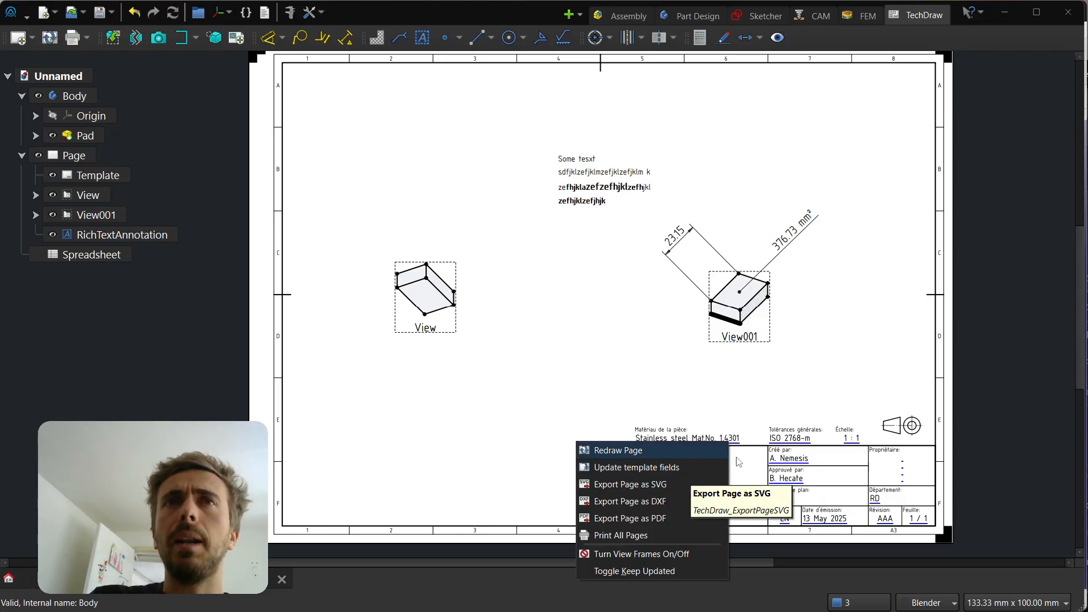
- Turn the page's view frames off and back on
{"action": "right_click", "coordinate": [760, 459]}
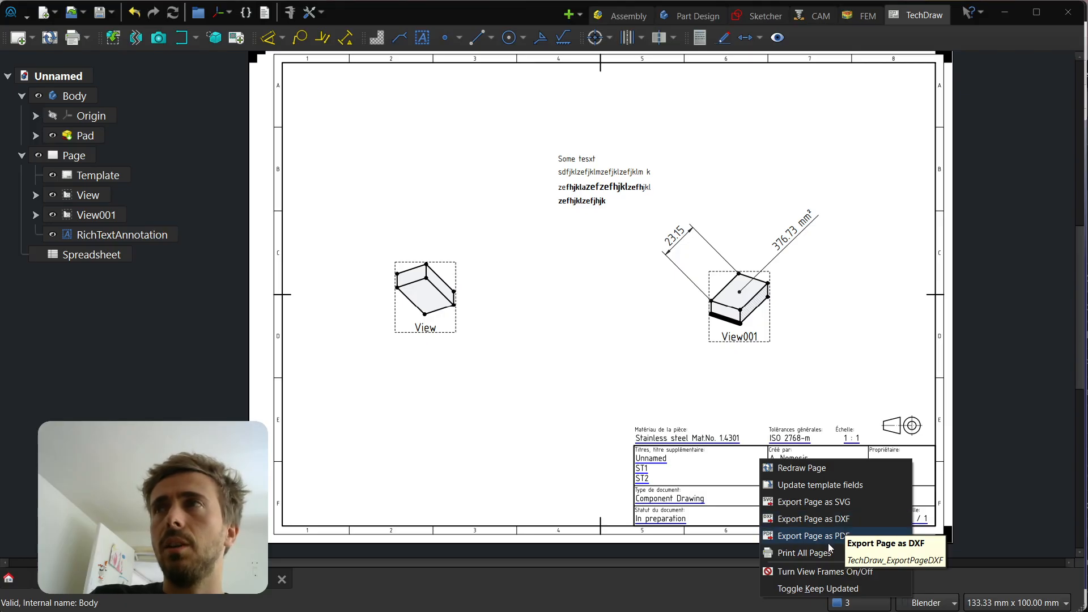
{"action": "left_click", "coordinate": [815, 572]}
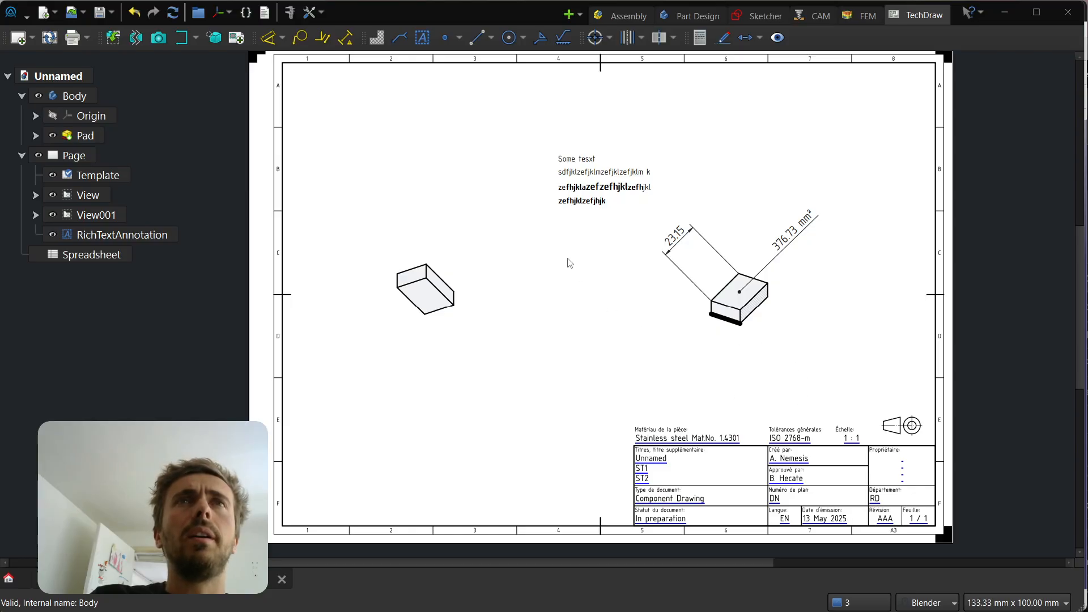
{"action": "right_click", "coordinate": [591, 272]}
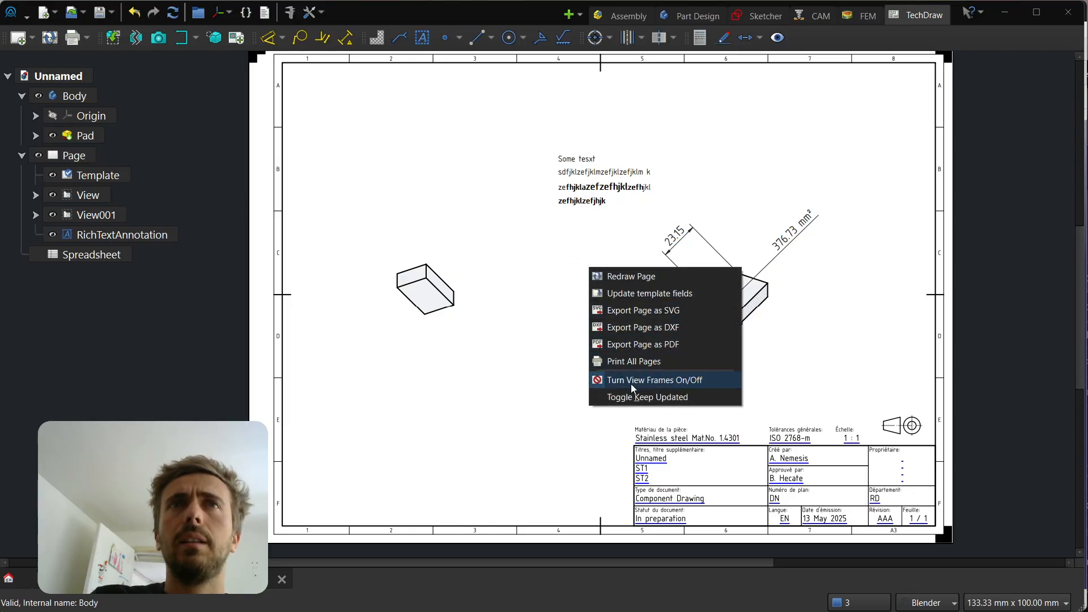
{"action": "left_click", "coordinate": [633, 381]}
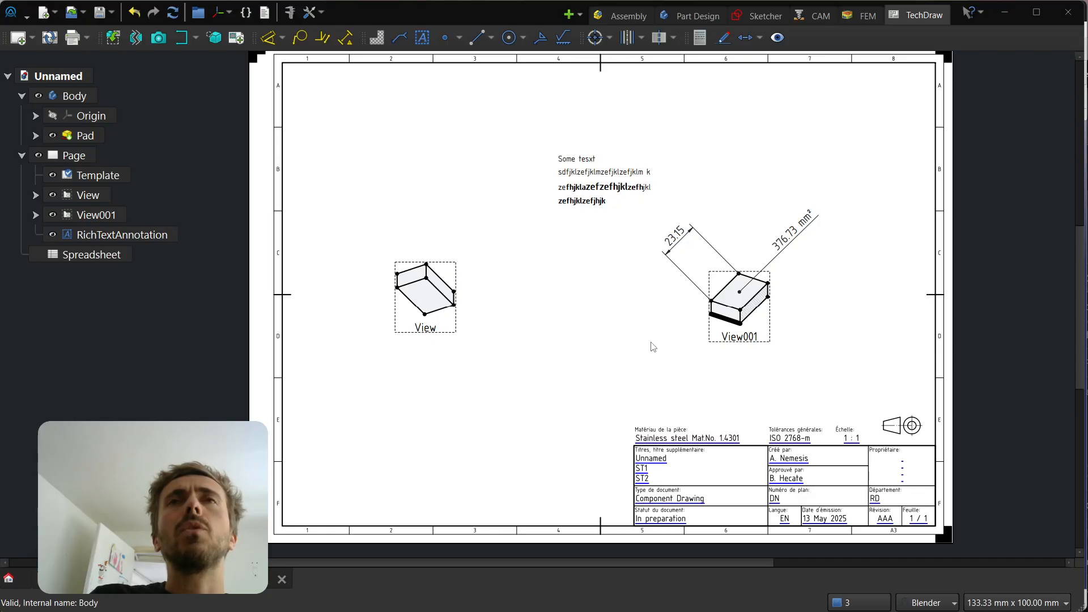
- Move View and View001 together so that View001 partly overlaps View
{"action": "scroll", "coordinate": [705, 324], "scroll_direction": "up", "scroll_amount": 3}
{"action": "left_click_drag", "start_coordinate": [798, 347], "coordinate": [713, 328]}
{"action": "left_click_drag", "start_coordinate": [135, 341], "coordinate": [751, 354]}
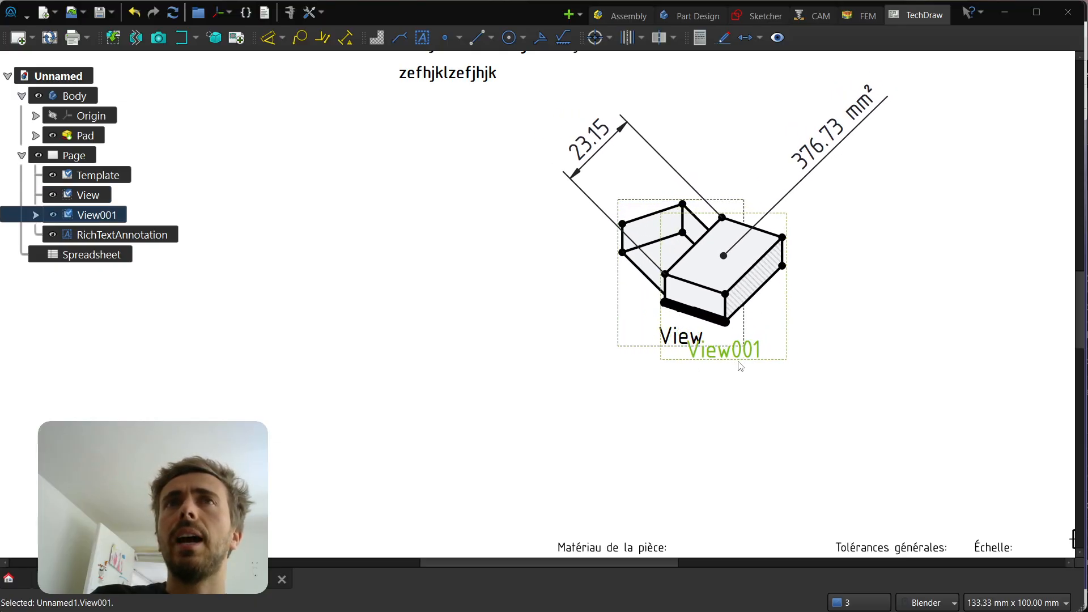
{"action": "left_click_drag", "start_coordinate": [686, 332], "coordinate": [688, 331]}
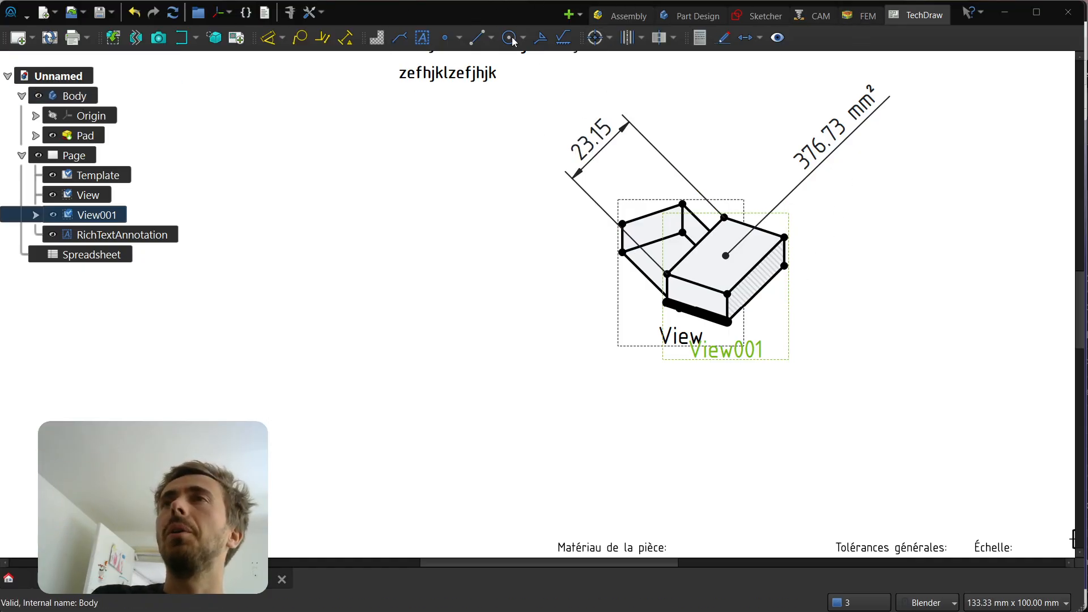
- Lock the position of View001 on the page
{"action": "right_click", "coordinate": [744, 344]}
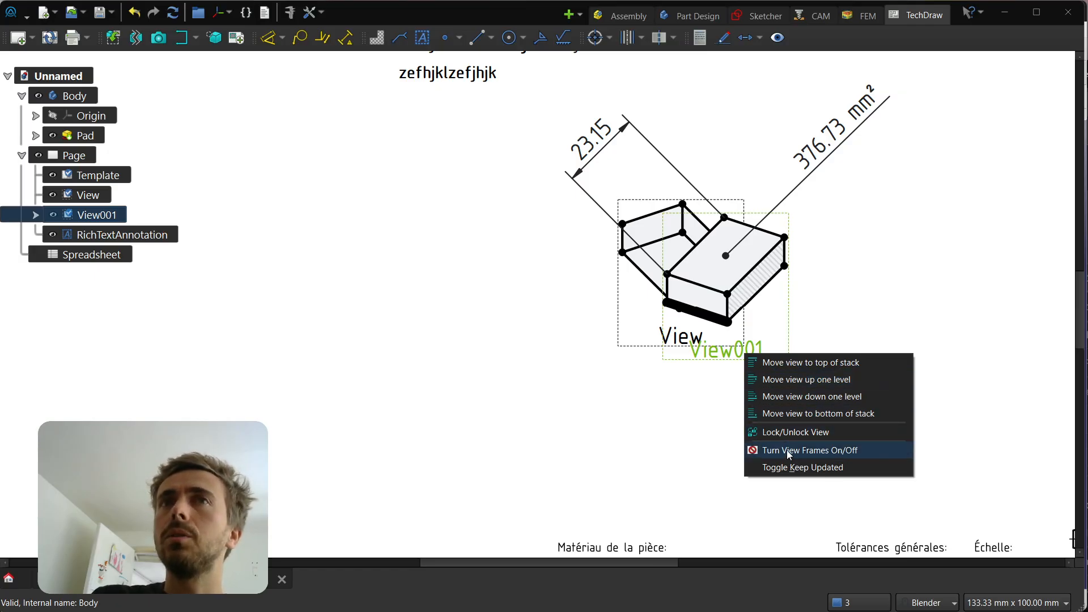
{"action": "left_click", "coordinate": [806, 433]}
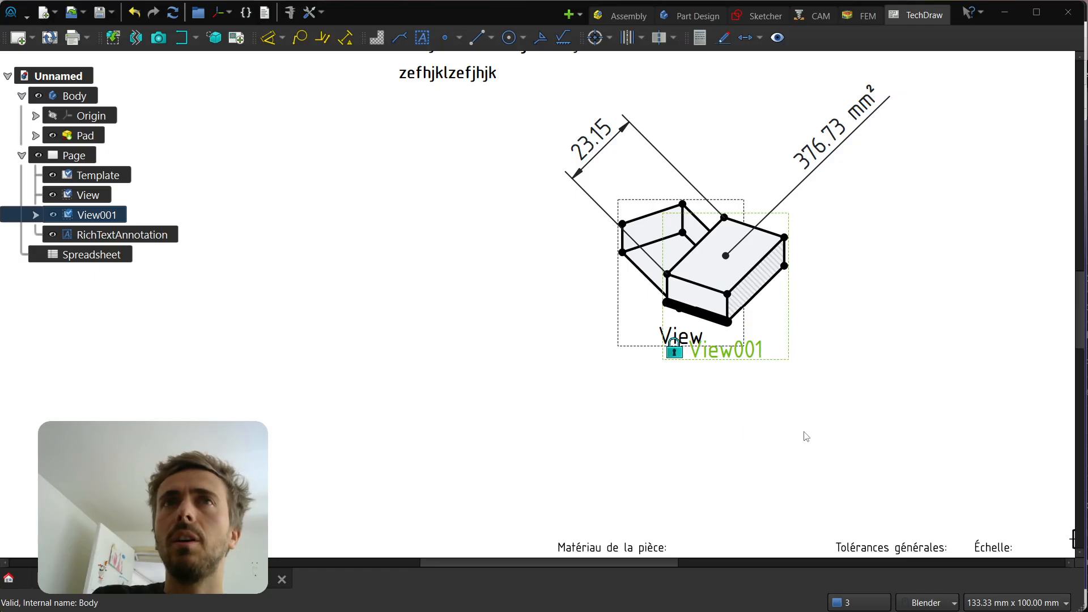
{"action": "right_click", "coordinate": [758, 348]}
{"action": "left_click", "coordinate": [741, 353]}
{"action": "right_click", "coordinate": [752, 362]}
{"action": "left_click", "coordinate": [738, 299]}
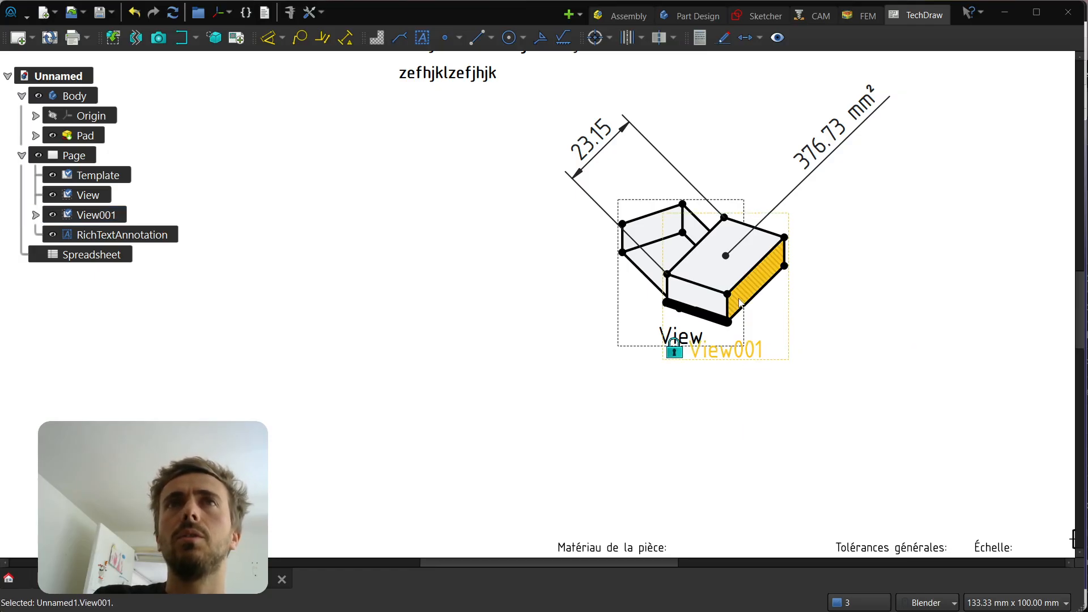
{"action": "right_click", "coordinate": [738, 299]}
{"action": "left_click", "coordinate": [723, 318]}
- Unlock View001 and move the two views apart, with View well to the left of View001
{"action": "left_click", "coordinate": [743, 355]}
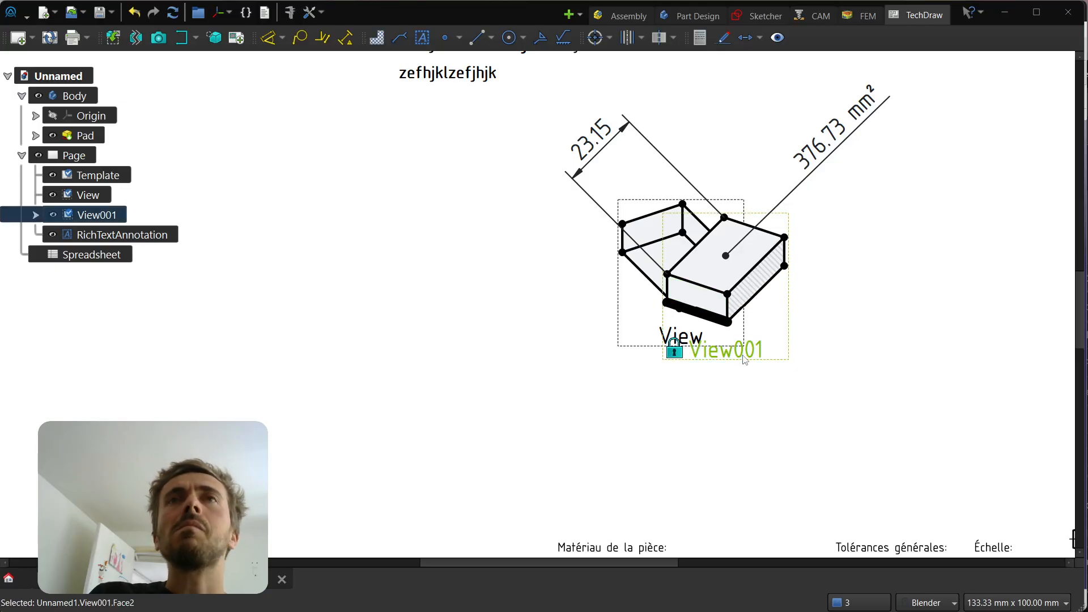
{"action": "right_click", "coordinate": [743, 356]}
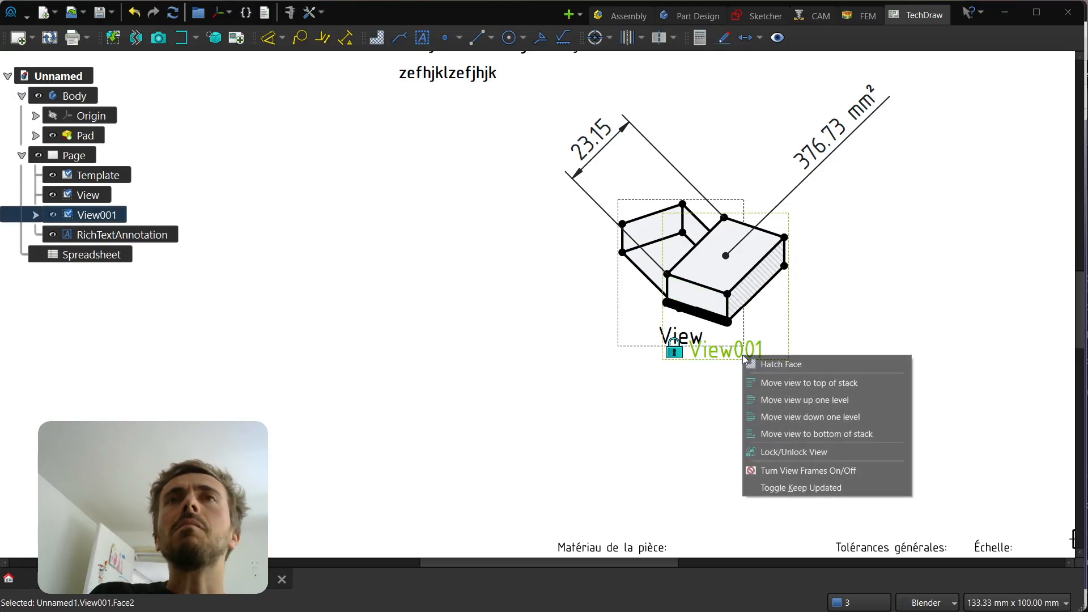
{"action": "left_click", "coordinate": [799, 452]}
{"action": "left_click_drag", "start_coordinate": [750, 356], "coordinate": [866, 420]}
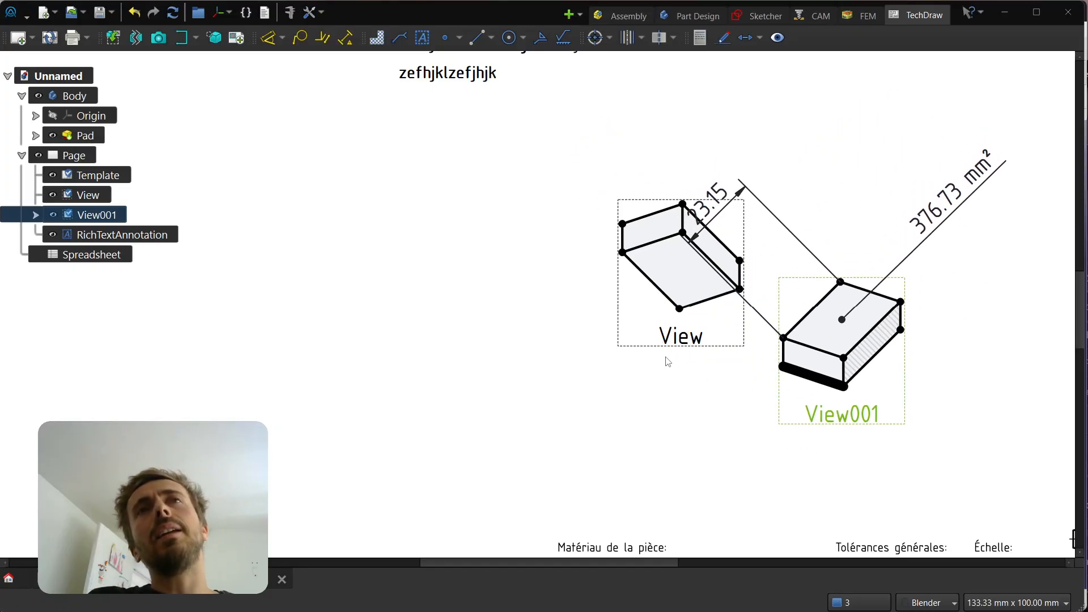
{"action": "left_click_drag", "start_coordinate": [666, 356], "coordinate": [449, 404]}
- Examine which context commands are offered for View001 and for its top face
{"action": "left_click", "coordinate": [849, 419]}
{"action": "right_click", "coordinate": [848, 419]}
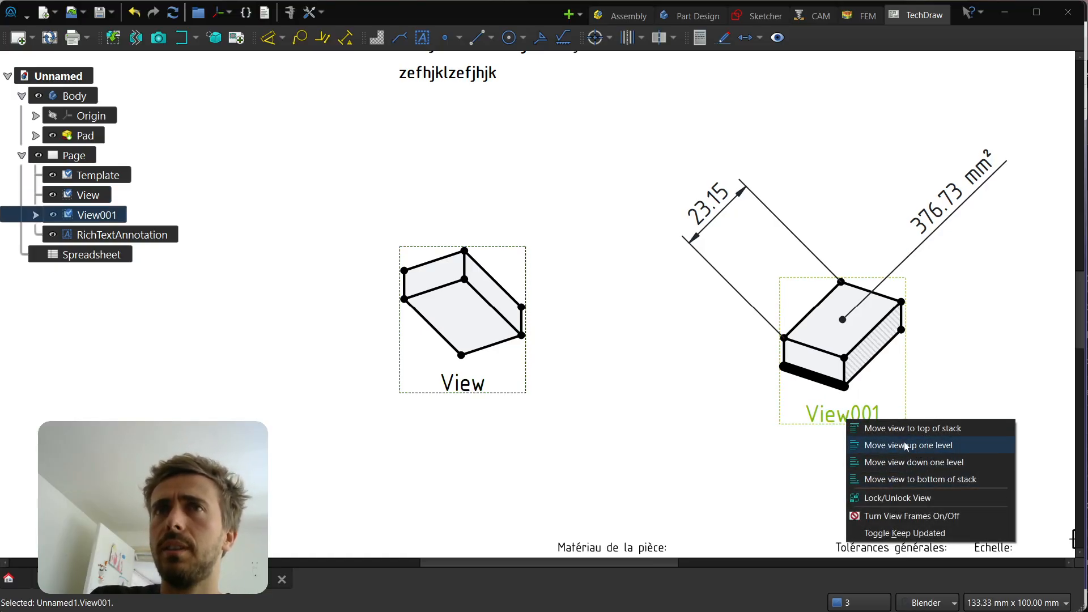
{"action": "left_click", "coordinate": [894, 502]}
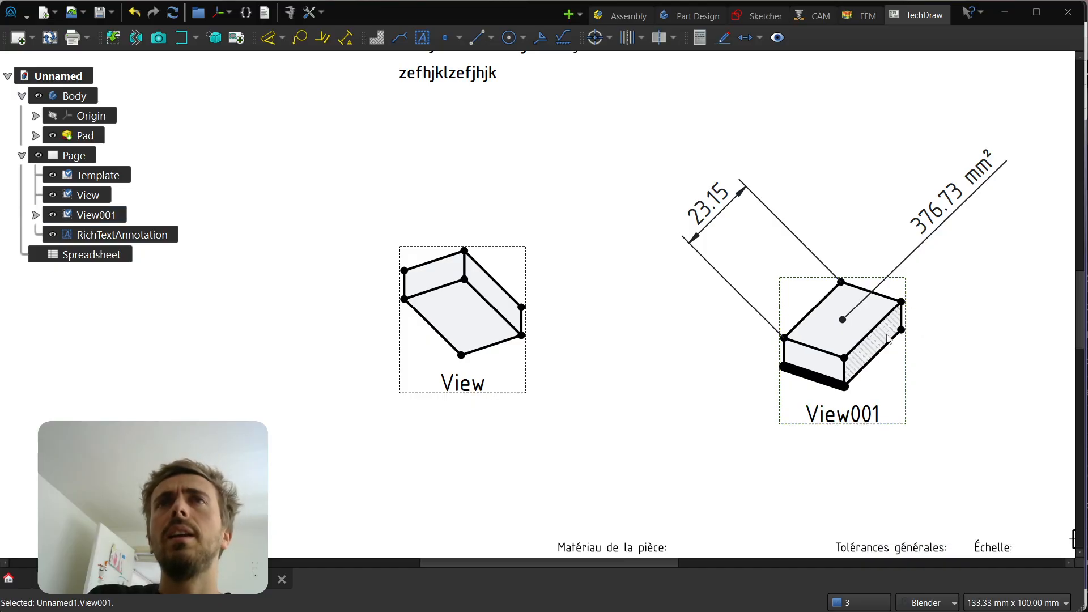
{"action": "left_click", "coordinate": [813, 334]}
{"action": "right_click", "coordinate": [813, 336]}
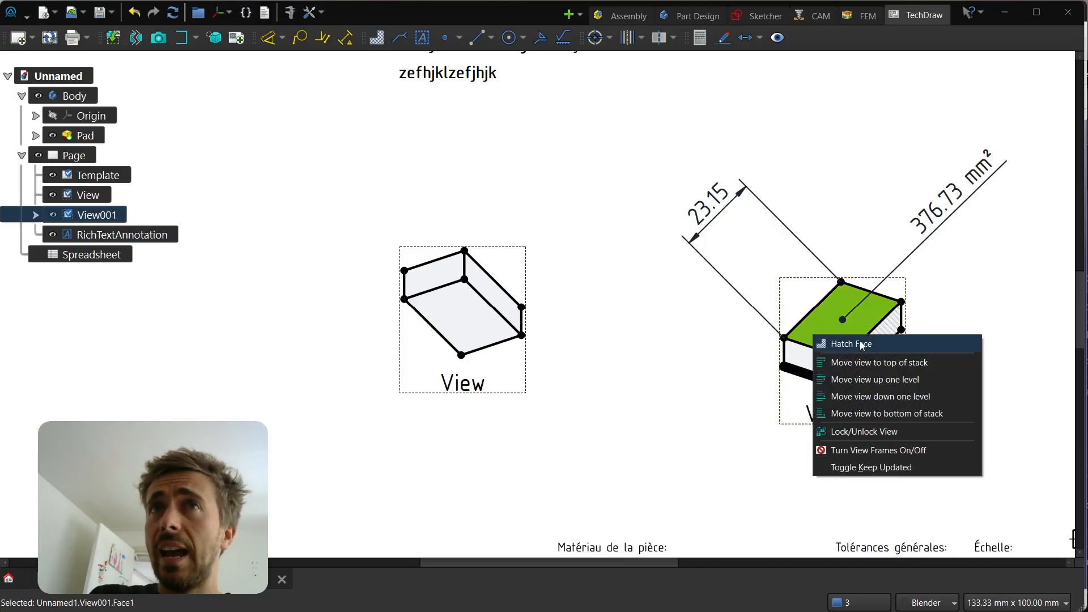
{"action": "left_click", "coordinate": [826, 296]}
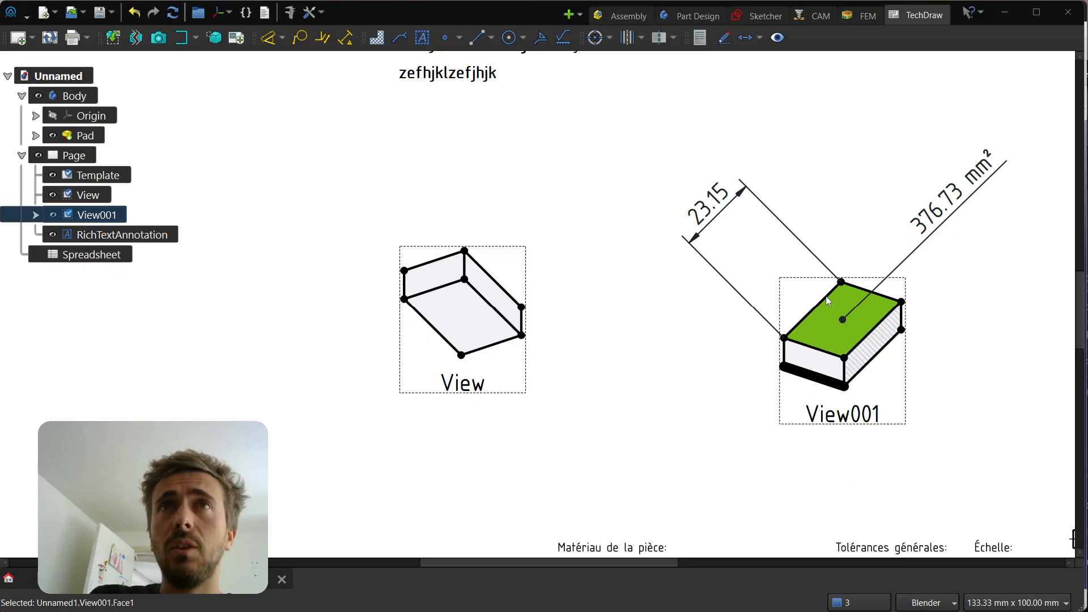
- Set the line weight of View001's dimensioned top-face edge to 0.200 and apply the change
{"action": "left_click", "coordinate": [826, 296]}
{"action": "right_click", "coordinate": [827, 296]}
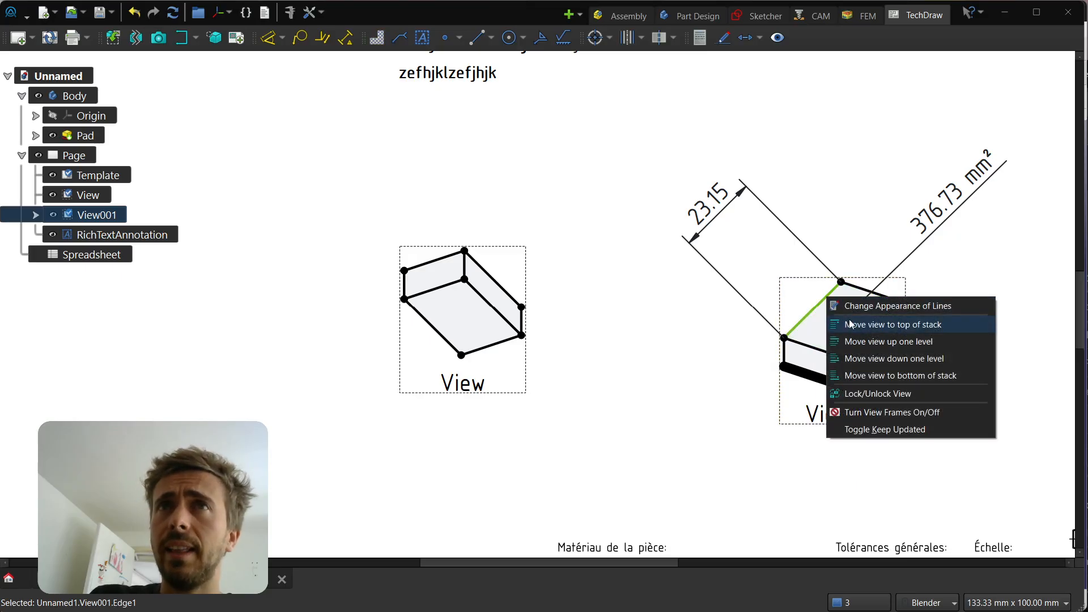
{"action": "left_click", "coordinate": [883, 312]}
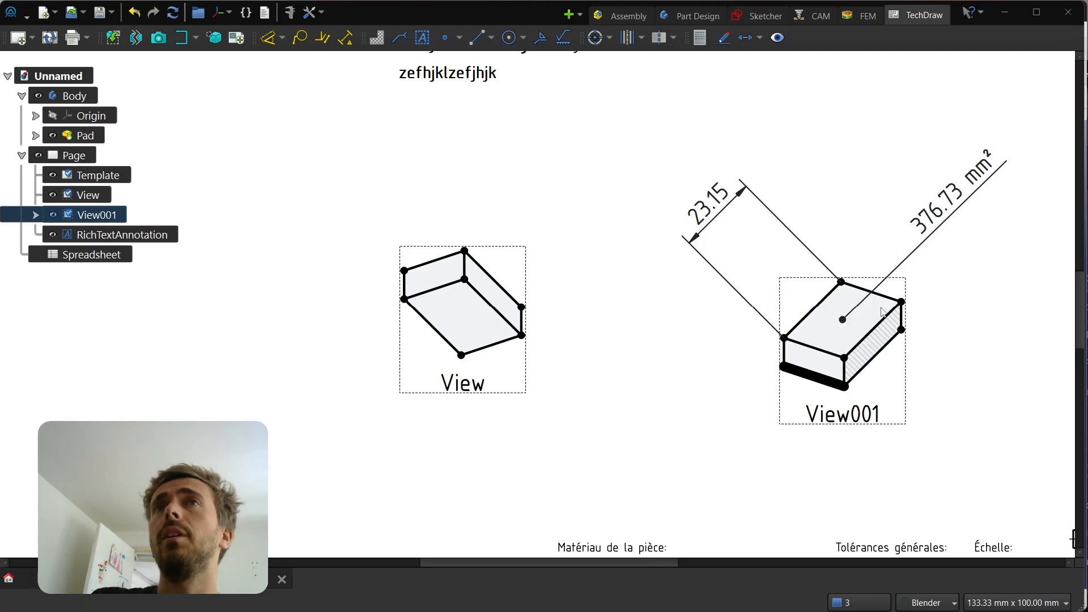
{"action": "scroll", "coordinate": [562, 267], "scroll_direction": "down", "scroll_amount": 5}
{"action": "scroll", "coordinate": [799, 273], "scroll_direction": "up", "scroll_amount": 4}
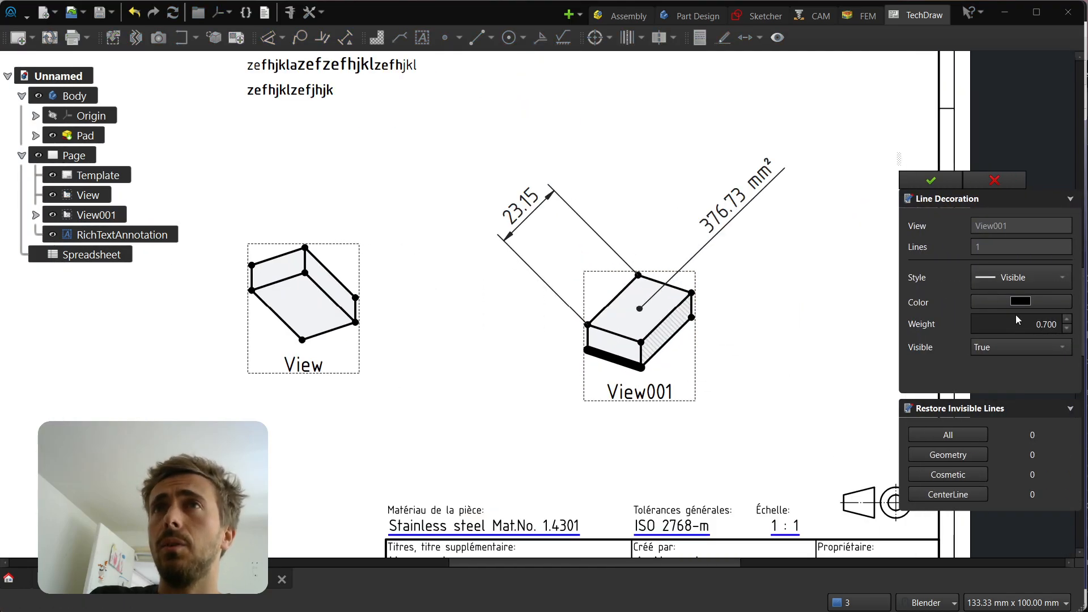
{"action": "scroll", "coordinate": [1031, 325], "scroll_direction": "down", "scroll_amount": 5}
{"action": "scroll", "coordinate": [599, 303], "scroll_direction": "up", "scroll_amount": 6}
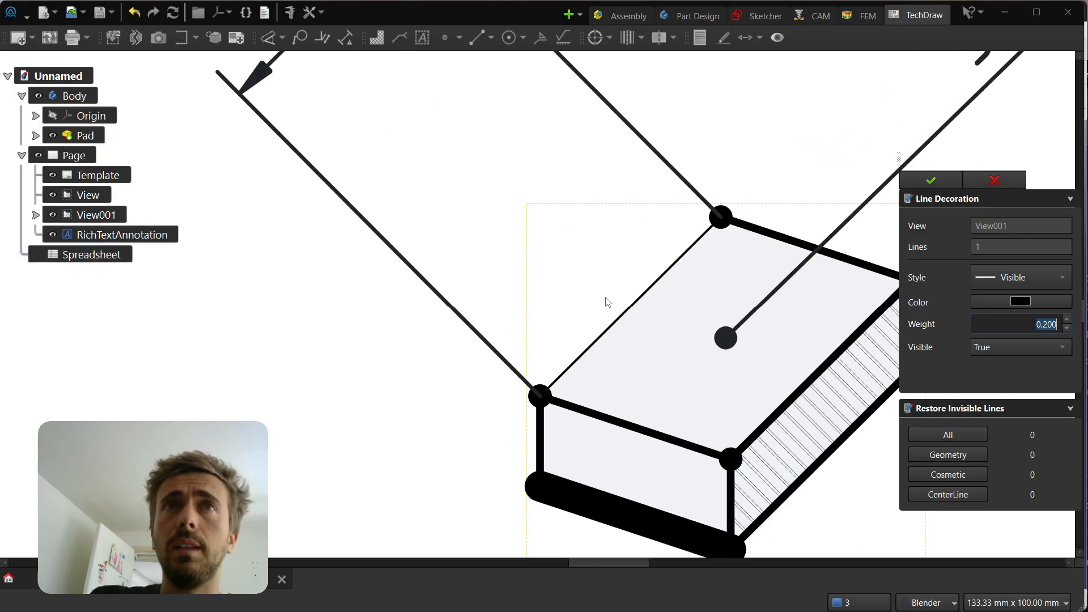
{"action": "left_click", "coordinate": [954, 178]}
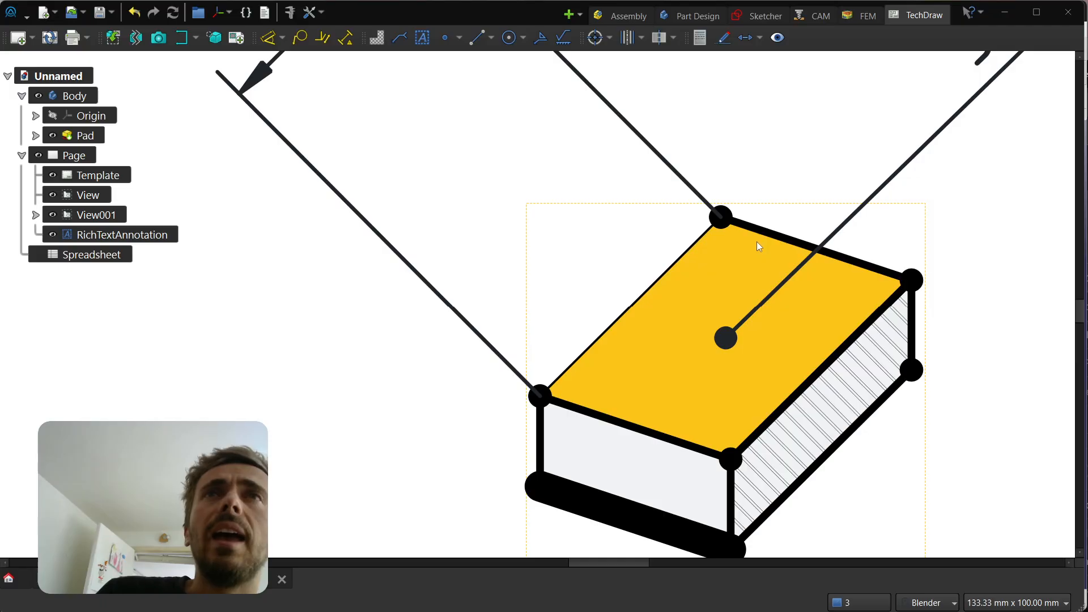
{"action": "scroll", "coordinate": [701, 323], "scroll_direction": "down", "scroll_amount": 3}
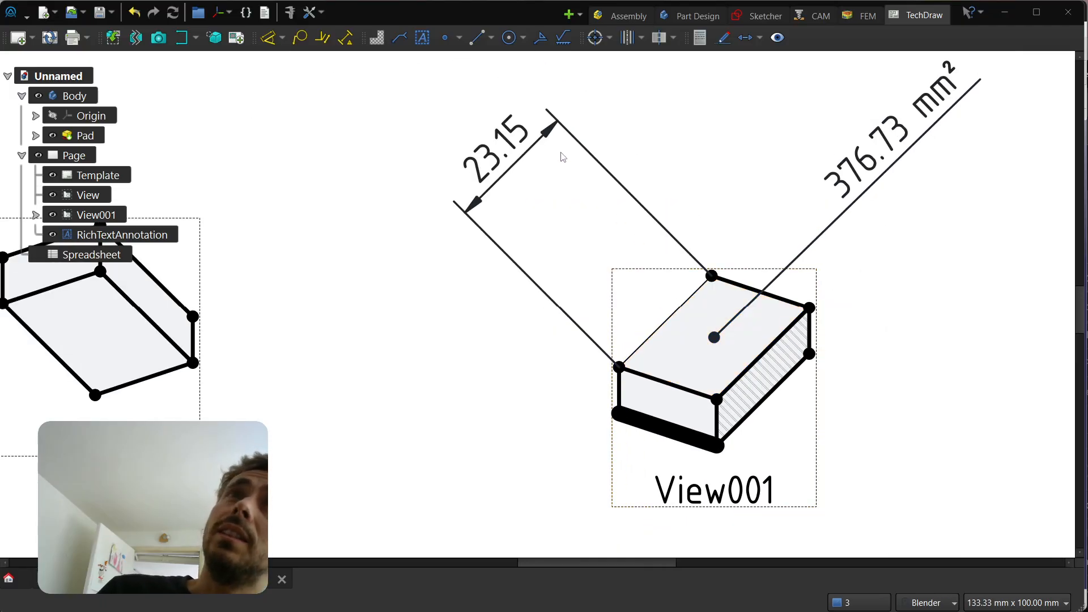
- Compare the context commands offered for View001's length dimension on the page with those for Dimension001 in the model tree
{"action": "left_click", "coordinate": [506, 151]}
{"action": "scroll", "coordinate": [627, 284], "scroll_direction": "down", "scroll_amount": 3}
{"action": "scroll", "coordinate": [627, 284], "scroll_direction": "up", "scroll_amount": 6}
{"action": "right_click", "coordinate": [717, 371]}
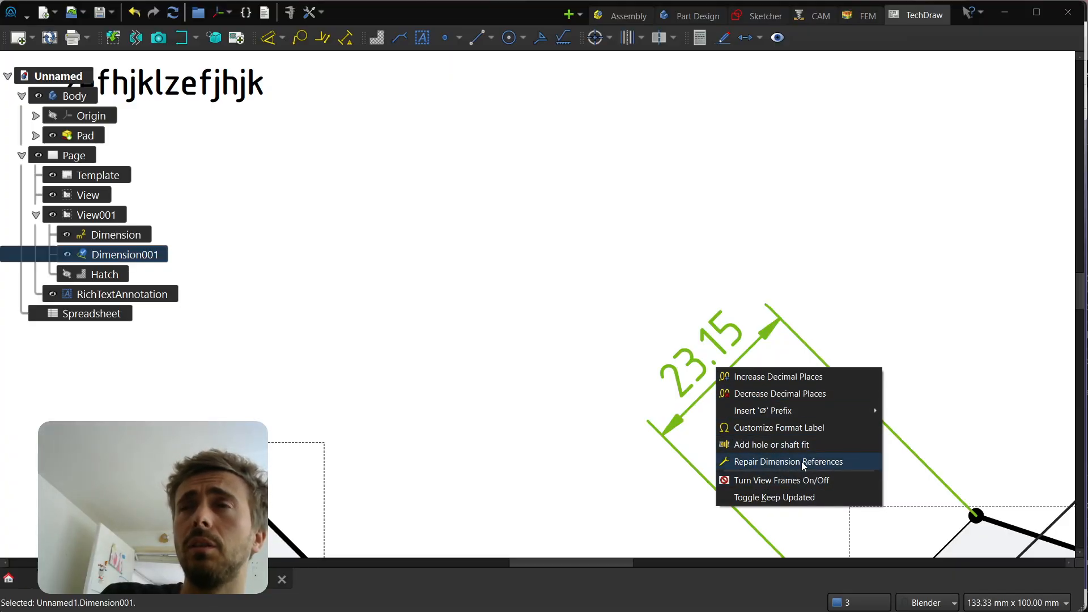
{"action": "left_click", "coordinate": [838, 462]}
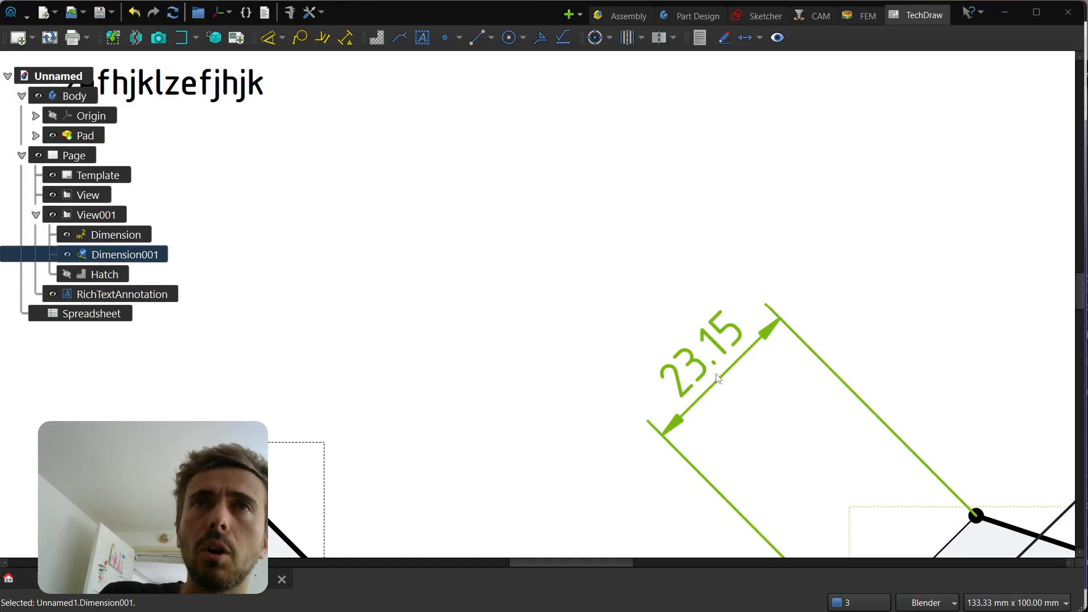
{"action": "right_click", "coordinate": [130, 265]}
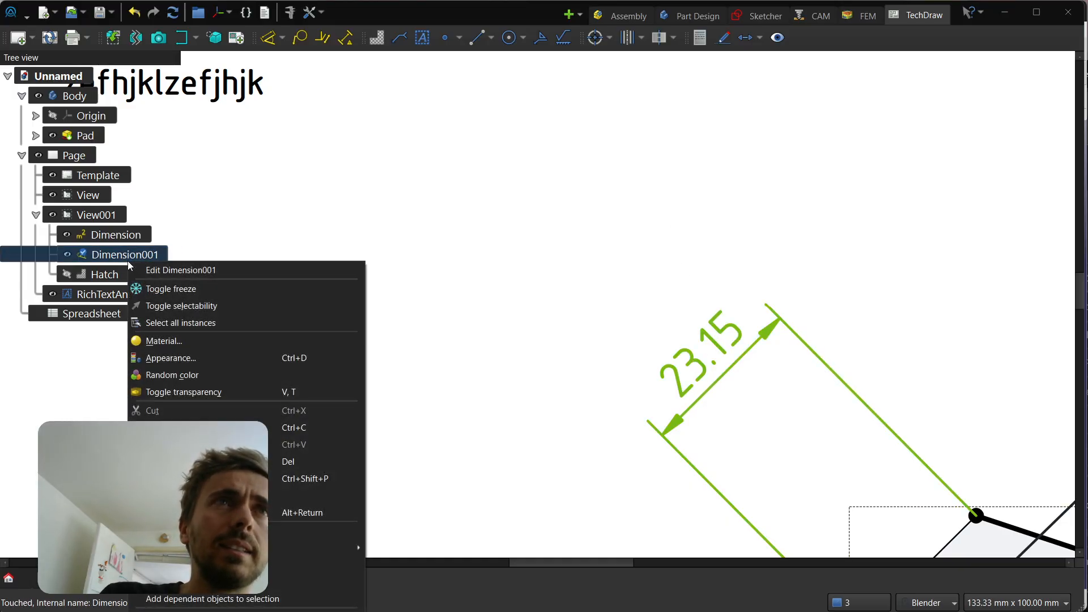
{"action": "left_click", "coordinate": [869, 444]}
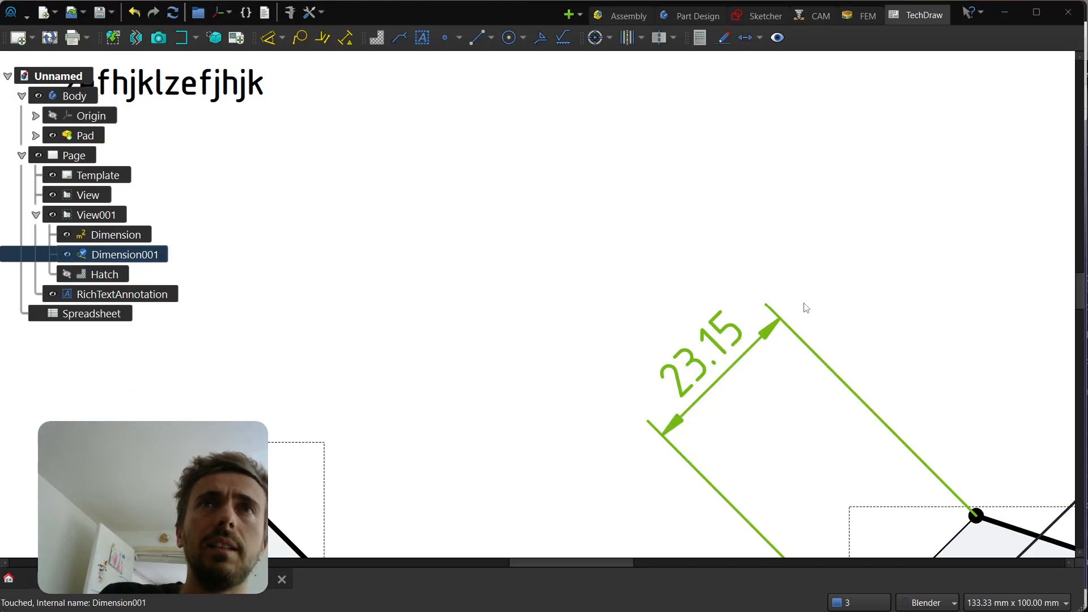
{"action": "right_click", "coordinate": [719, 338]}
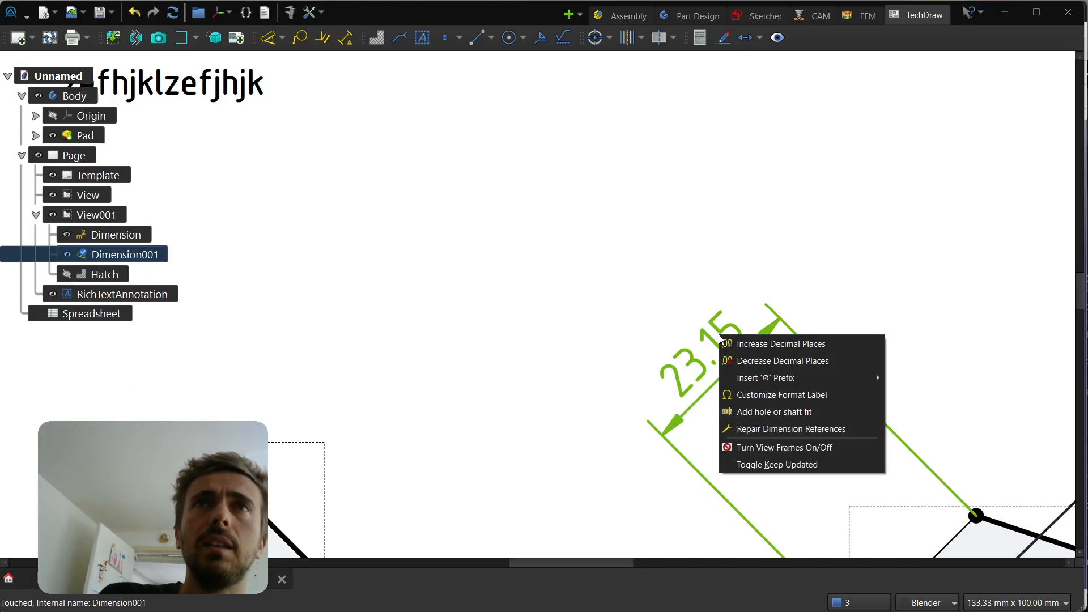
{"action": "right_click", "coordinate": [109, 246]}
{"action": "right_click", "coordinate": [98, 252]}
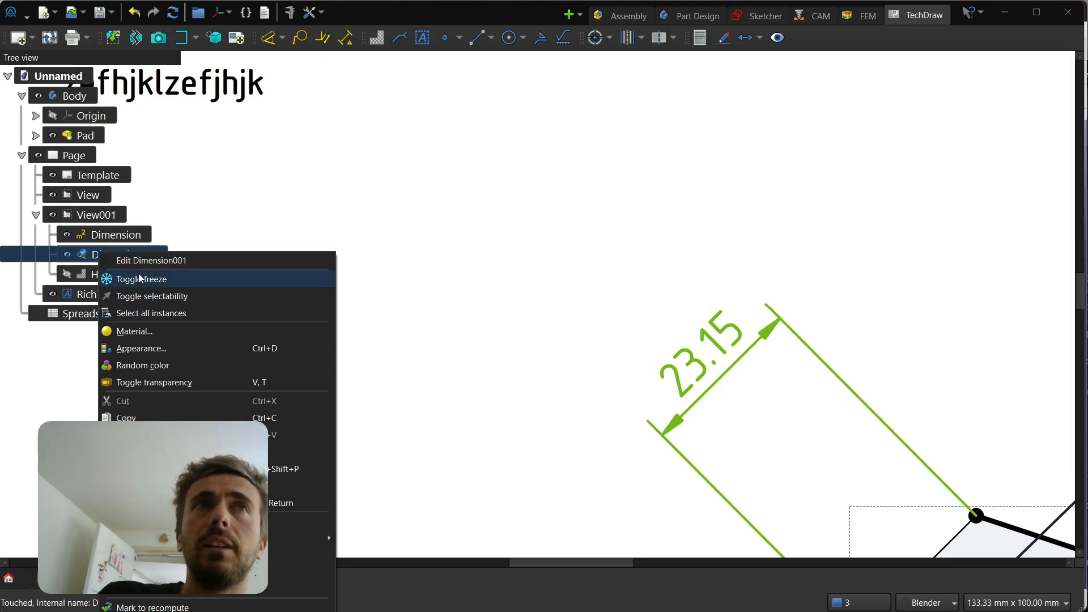
{"action": "left_click", "coordinate": [595, 292]}
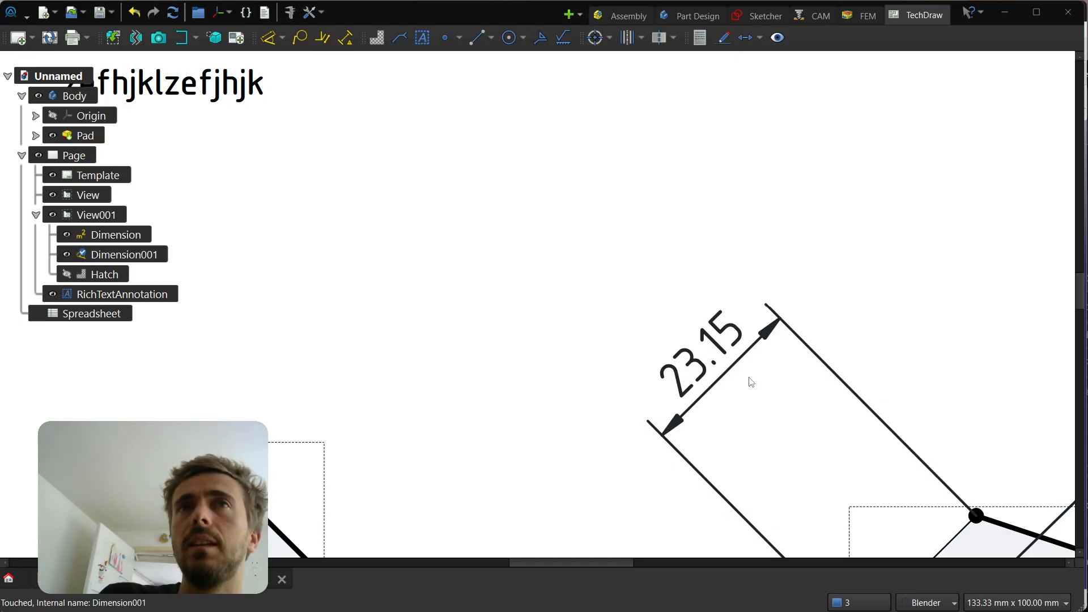
- Increase the decimal places of View001's length dimension by one
{"action": "left_click", "coordinate": [703, 354]}
{"action": "scroll", "coordinate": [611, 308], "scroll_direction": "down", "scroll_amount": 3}
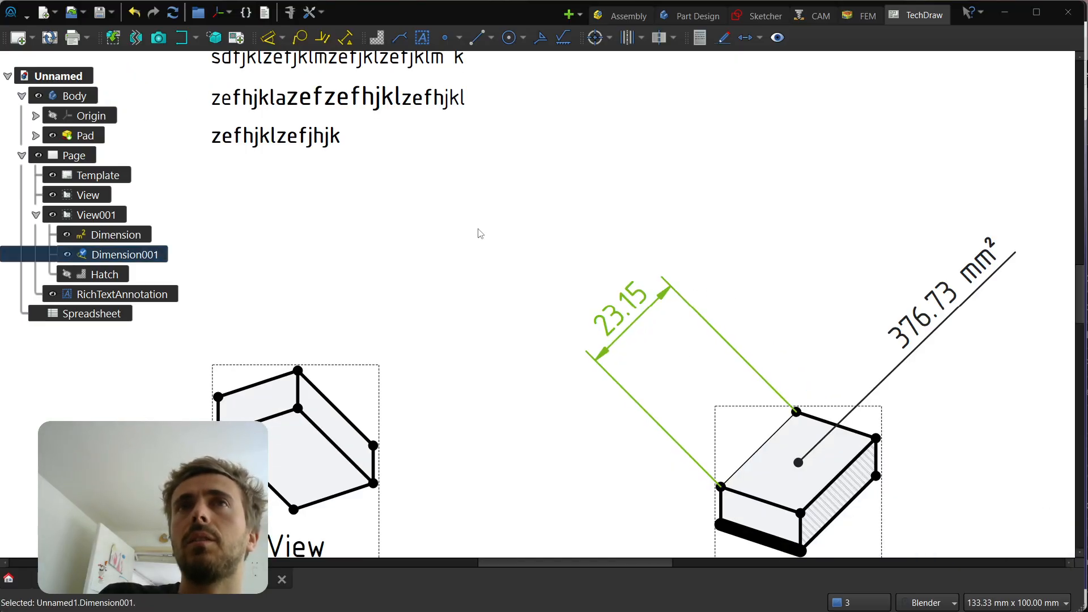
{"action": "right_click", "coordinate": [623, 313]}
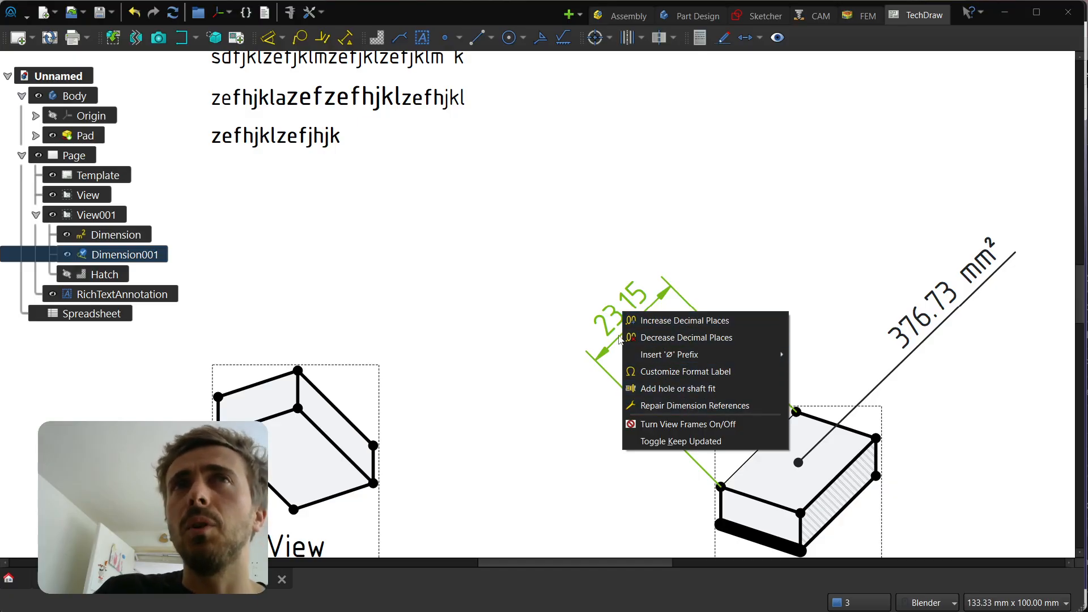
{"action": "left_click", "coordinate": [672, 321]}
- Add a c11 loose shaft fit to View001's length dimension and review its remaining context commands
{"action": "right_click", "coordinate": [657, 296]}
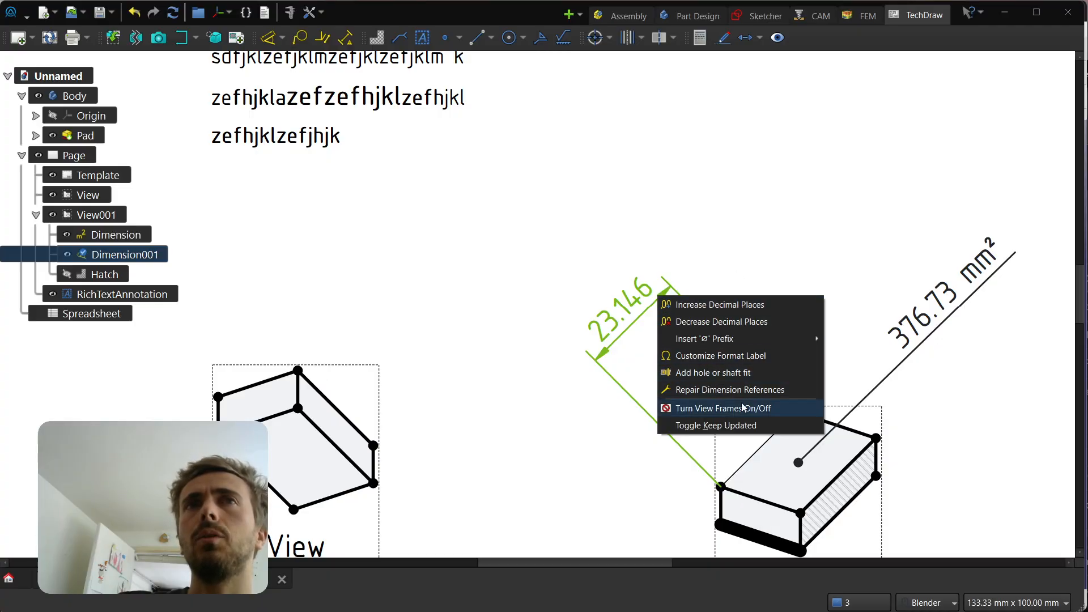
{"action": "left_click", "coordinate": [744, 372]}
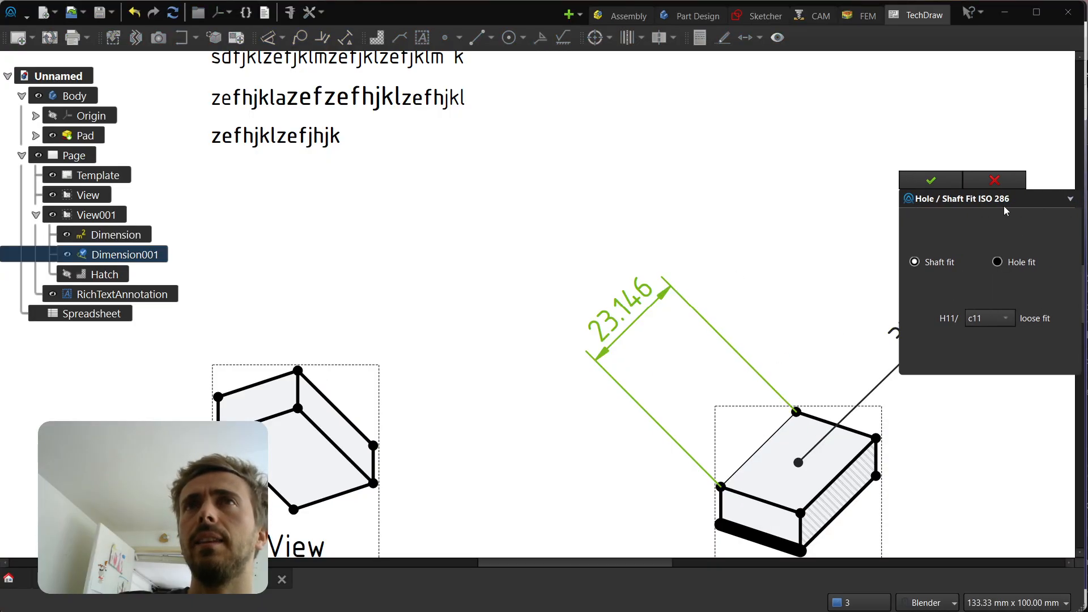
{"action": "left_click", "coordinate": [930, 177]}
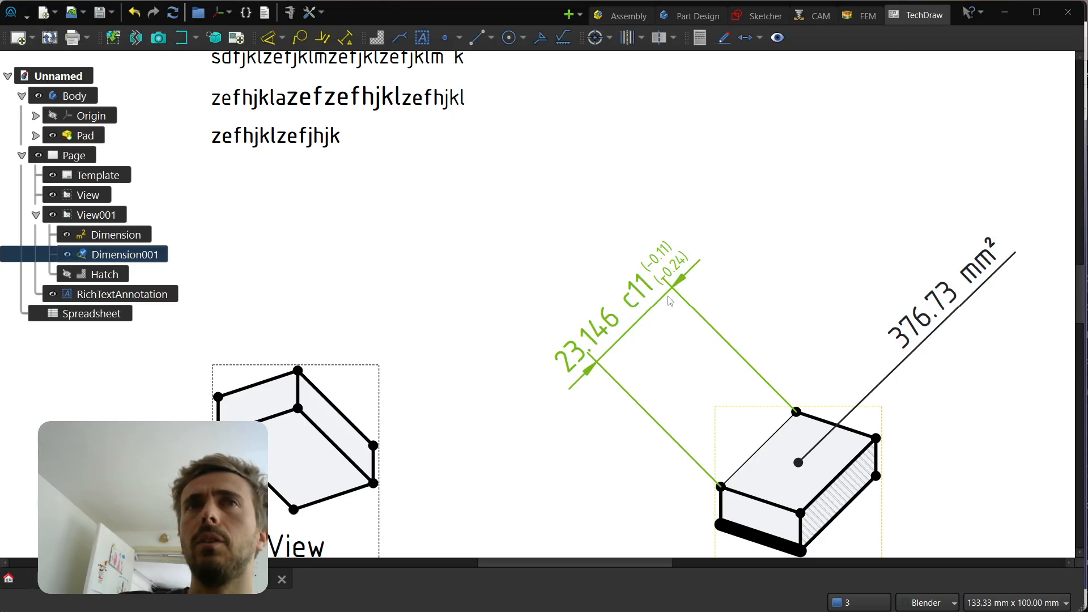
{"action": "right_click", "coordinate": [652, 291]}
{"action": "left_click", "coordinate": [695, 181]}
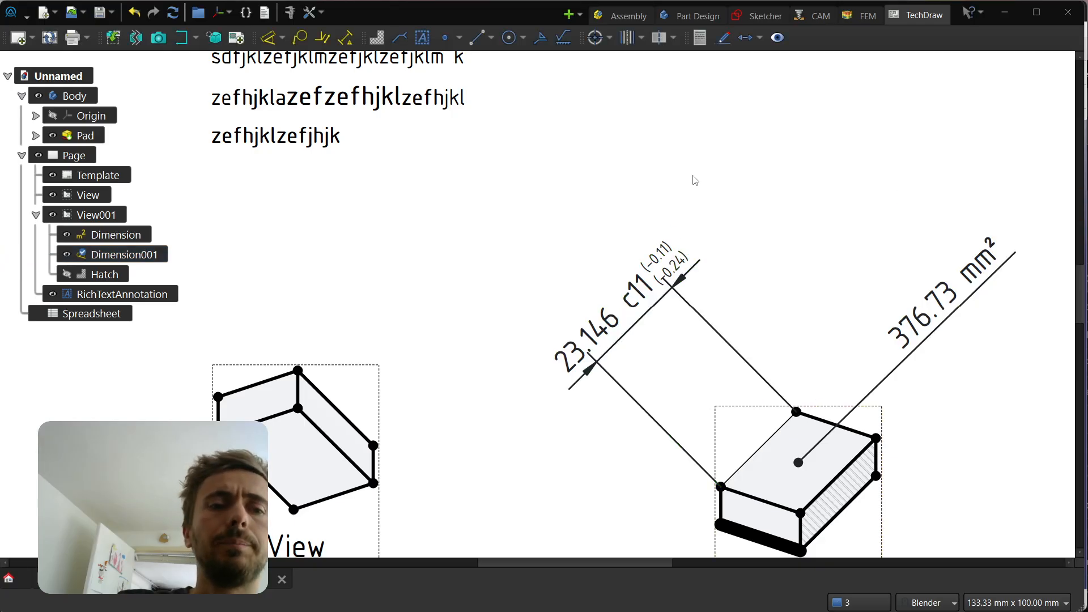
{"action": "right_click", "coordinate": [649, 278]}
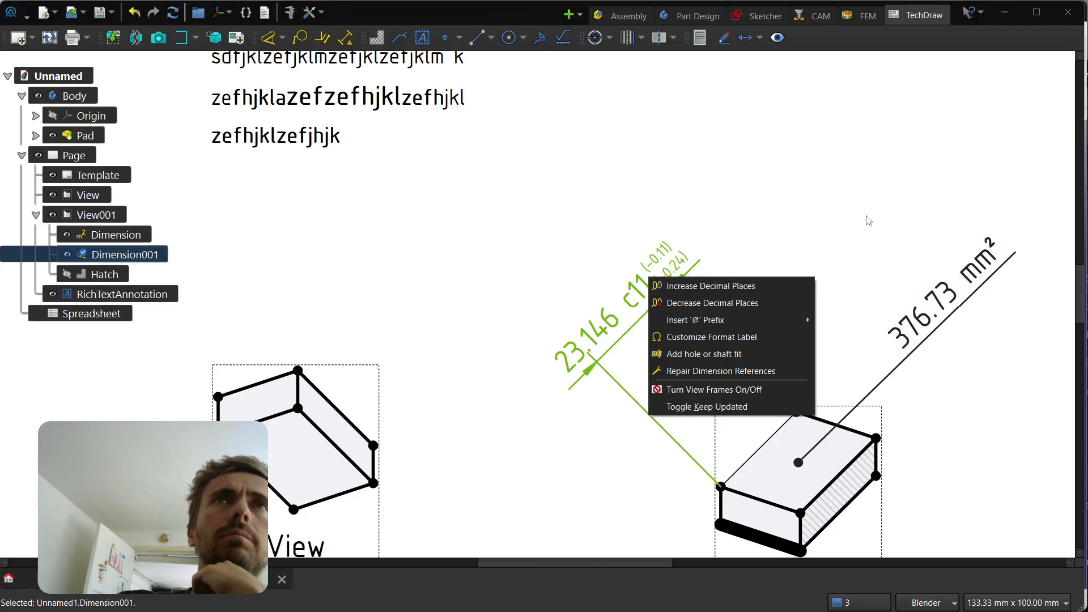
{"action": "left_click", "coordinate": [784, 190]}
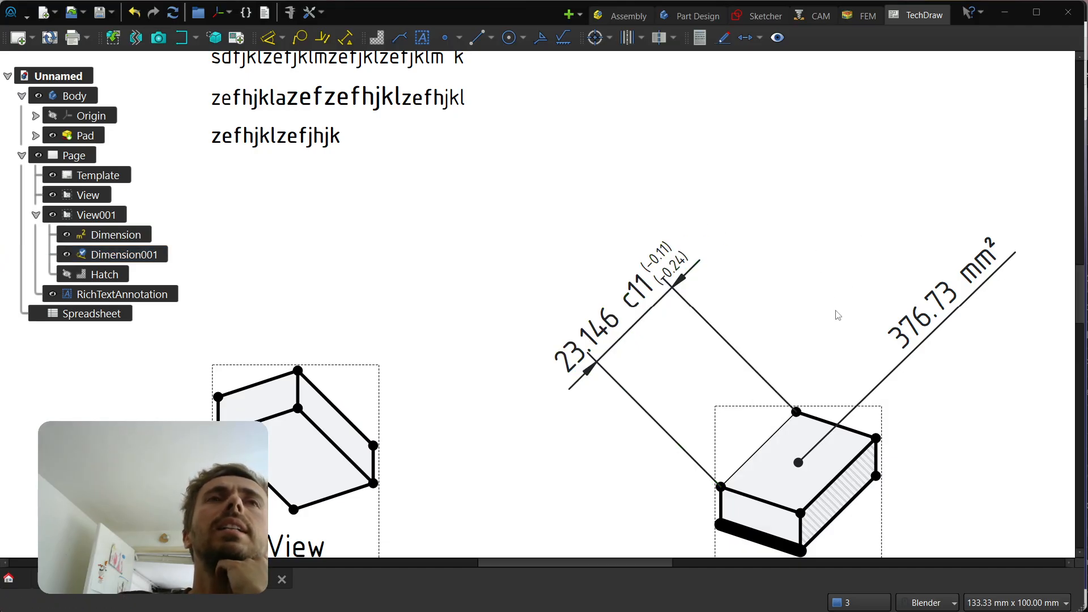
- Examine the TechDraw annotation, cosmetic circle and centerline tools and the toolbar list, comparing them with the FreeCAD 1.0.0 toolbars
{"action": "scroll", "coordinate": [837, 315], "scroll_direction": "down", "scroll_amount": 3}
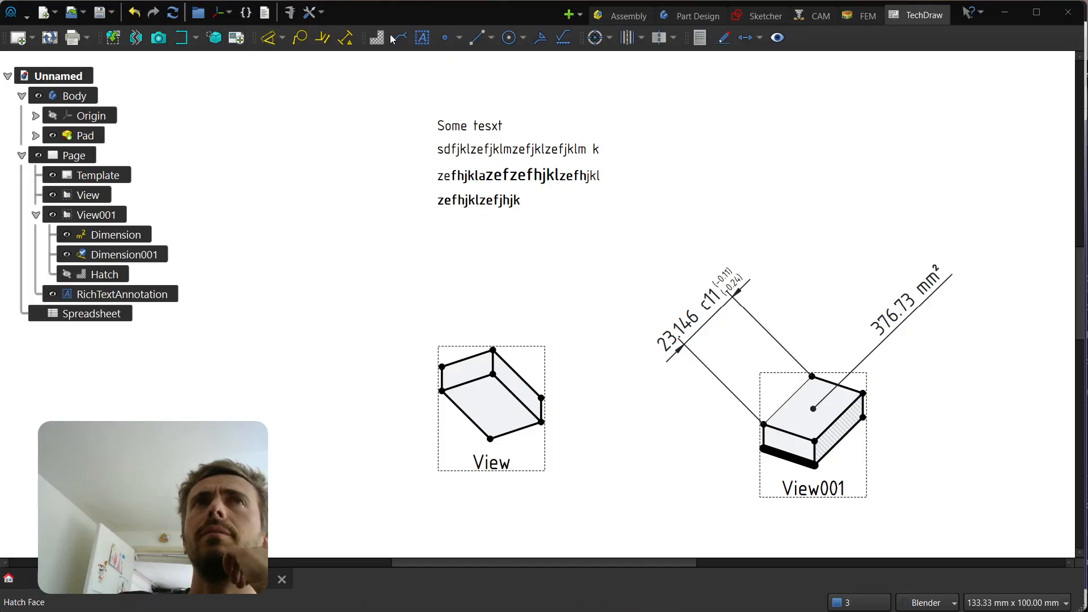
{"action": "left_click", "coordinate": [492, 40]}
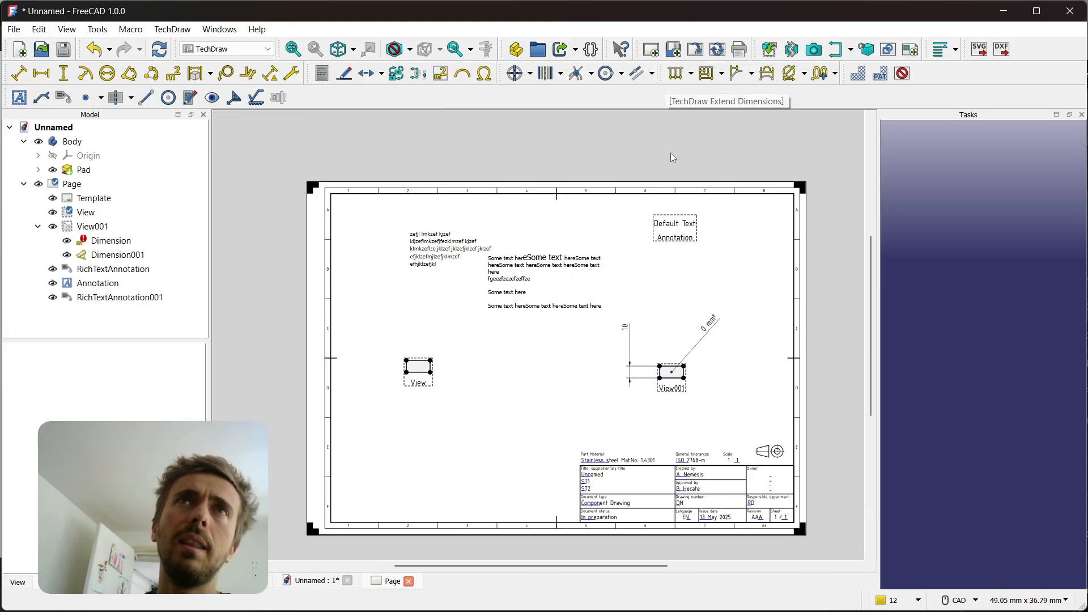
{"action": "left_click", "coordinate": [652, 73]}
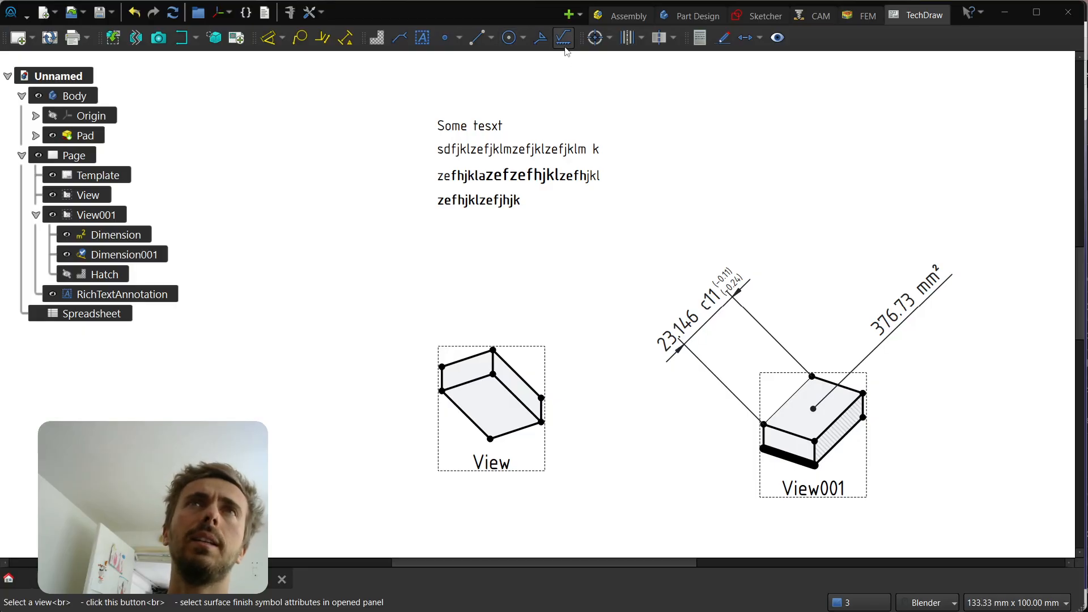
{"action": "left_click", "coordinate": [523, 38]}
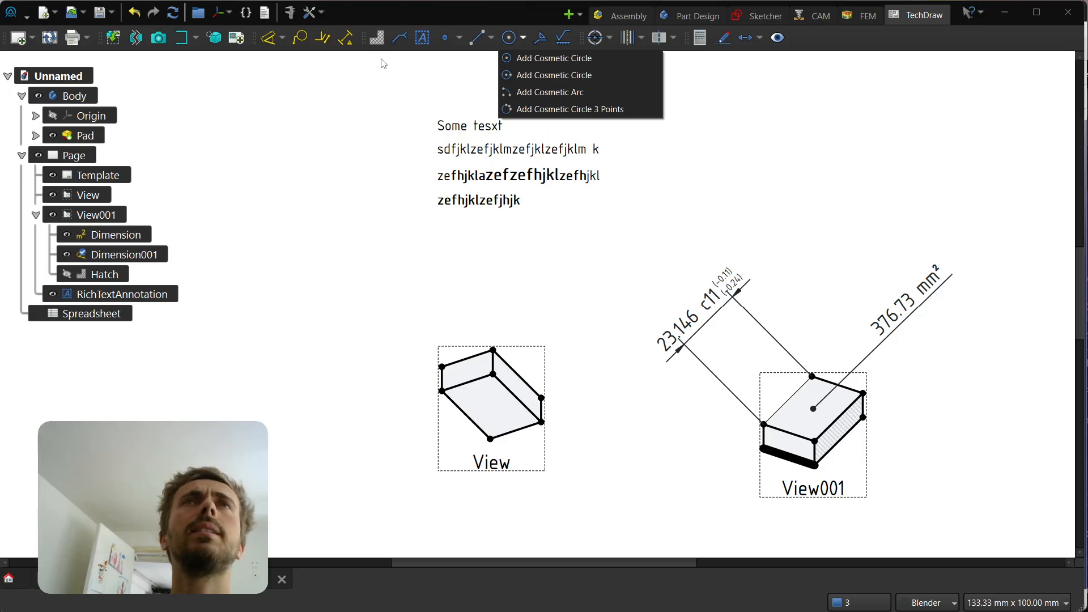
{"action": "left_click", "coordinate": [734, 107]}
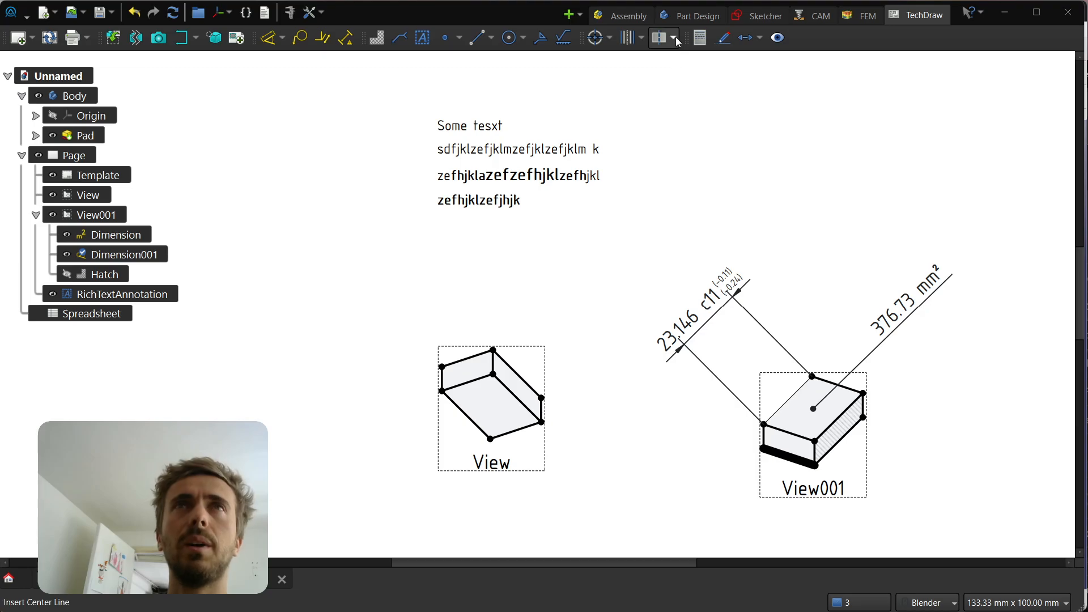
{"action": "left_click", "coordinate": [675, 38]}
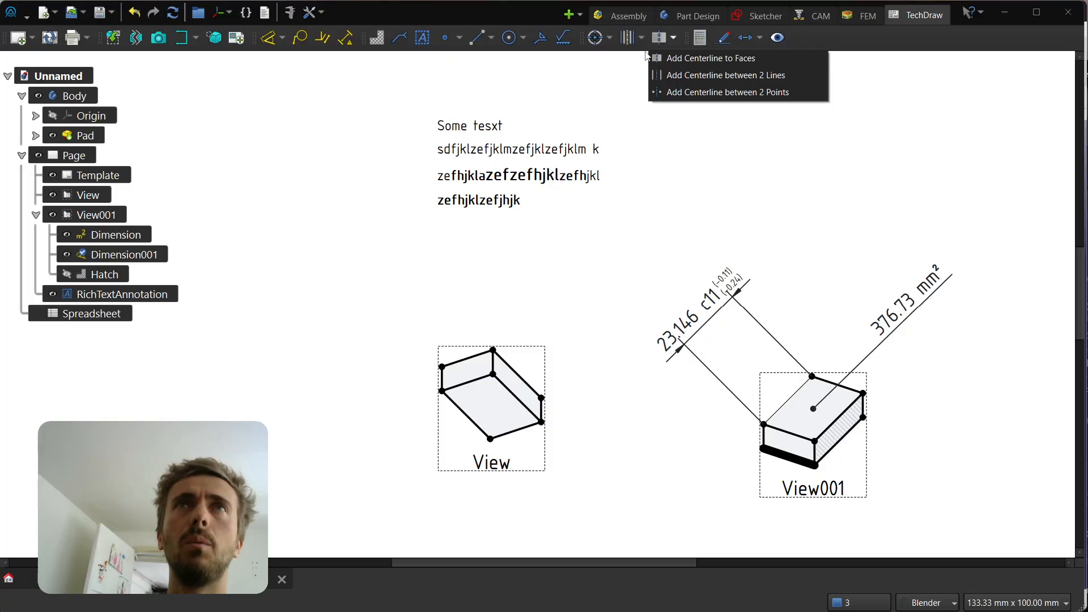
{"action": "left_click", "coordinate": [647, 55]}
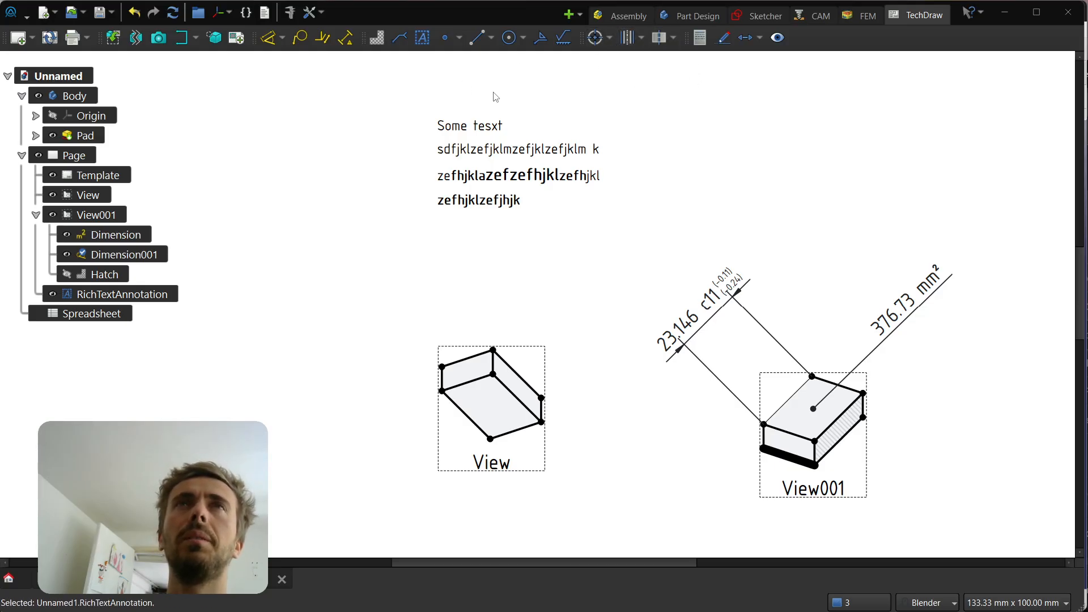
{"action": "right_click", "coordinate": [861, 40]}
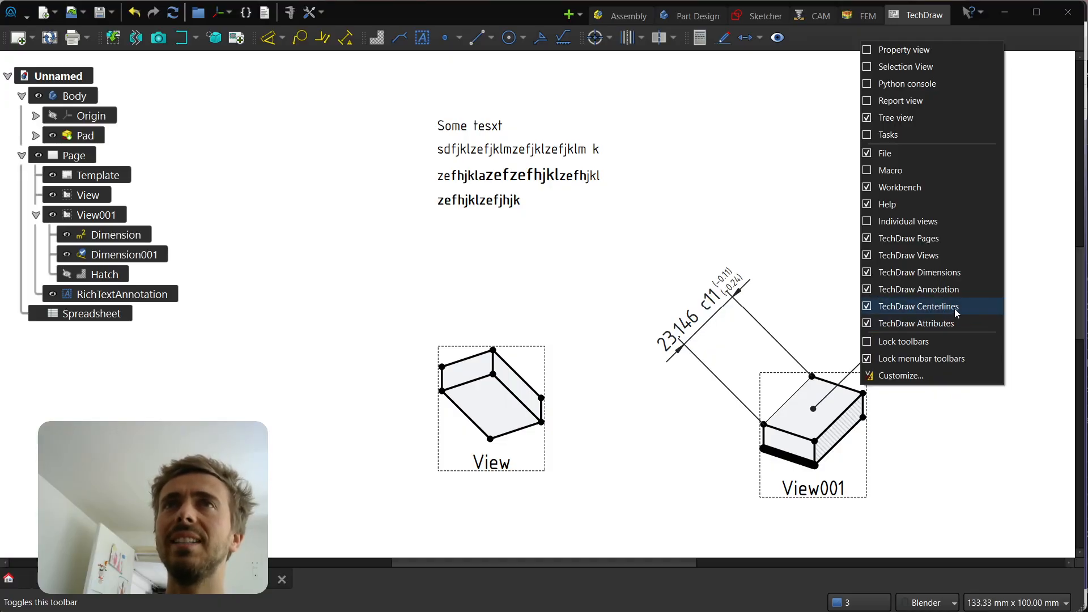
{"action": "left_click", "coordinate": [703, 129]}
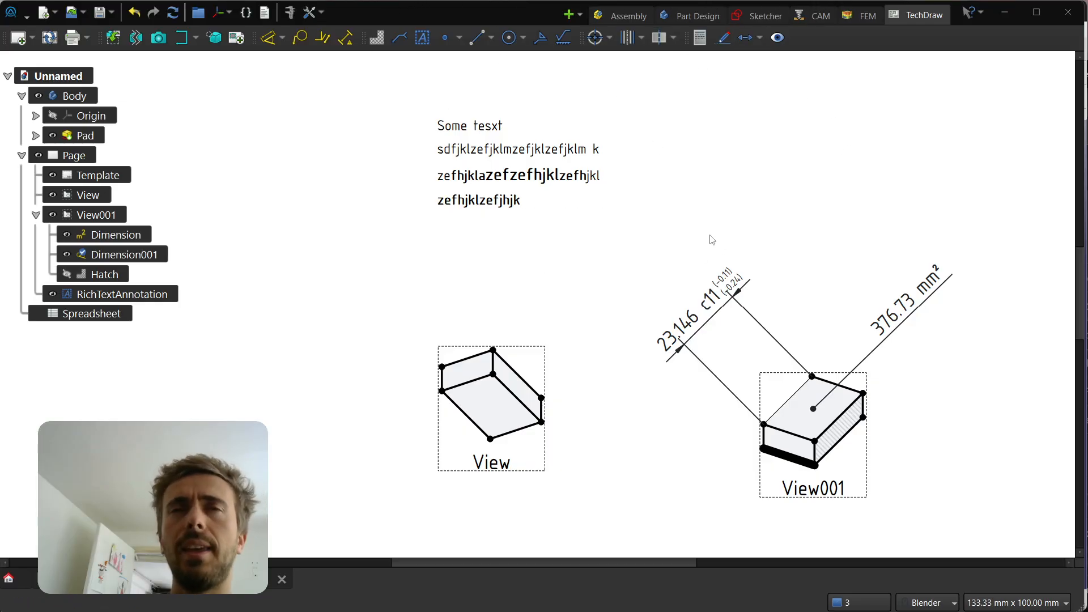
- Add a cosmetic line across View's large lower face, joining its upper inner vertex to the lowest vertex with 2D points
{"action": "scroll", "coordinate": [604, 418], "scroll_direction": "down", "scroll_amount": 2}
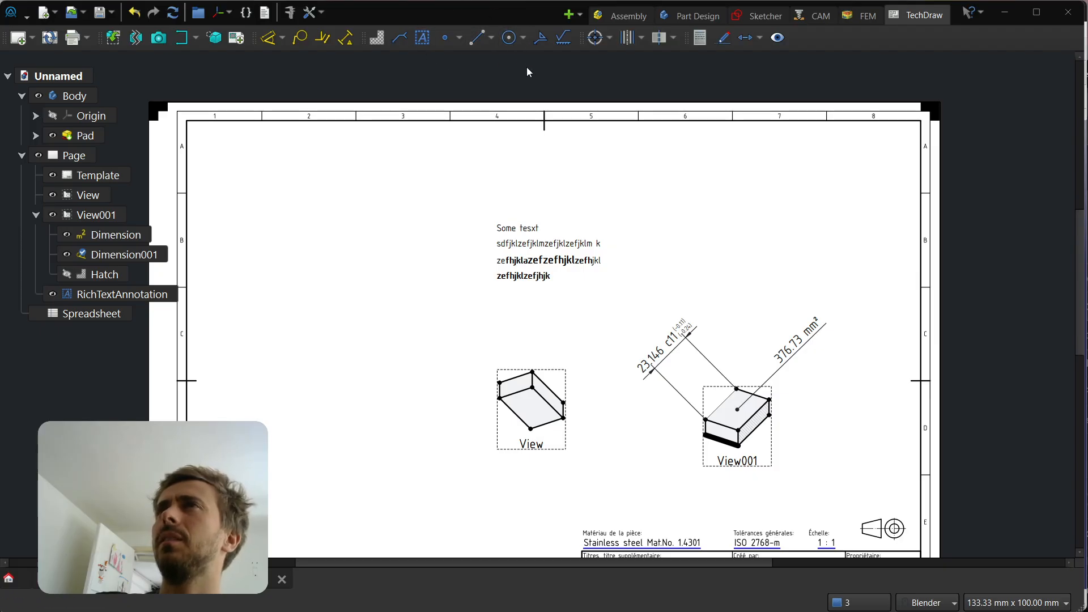
{"action": "left_click", "coordinate": [478, 39]}
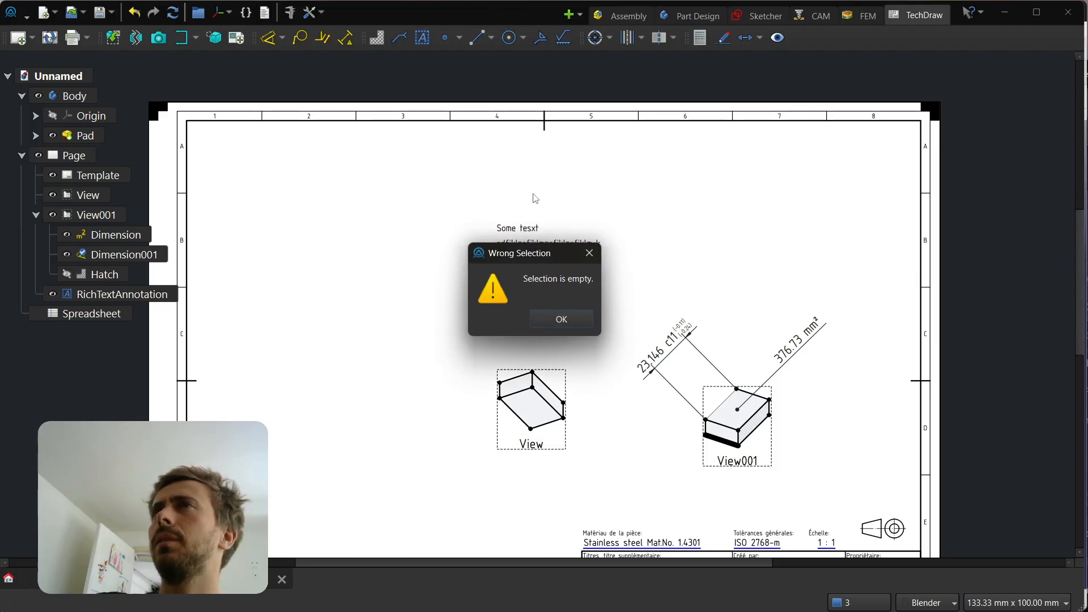
{"action": "left_click", "coordinate": [560, 316]}
{"action": "scroll", "coordinate": [542, 460], "scroll_direction": "up", "scroll_amount": 5}
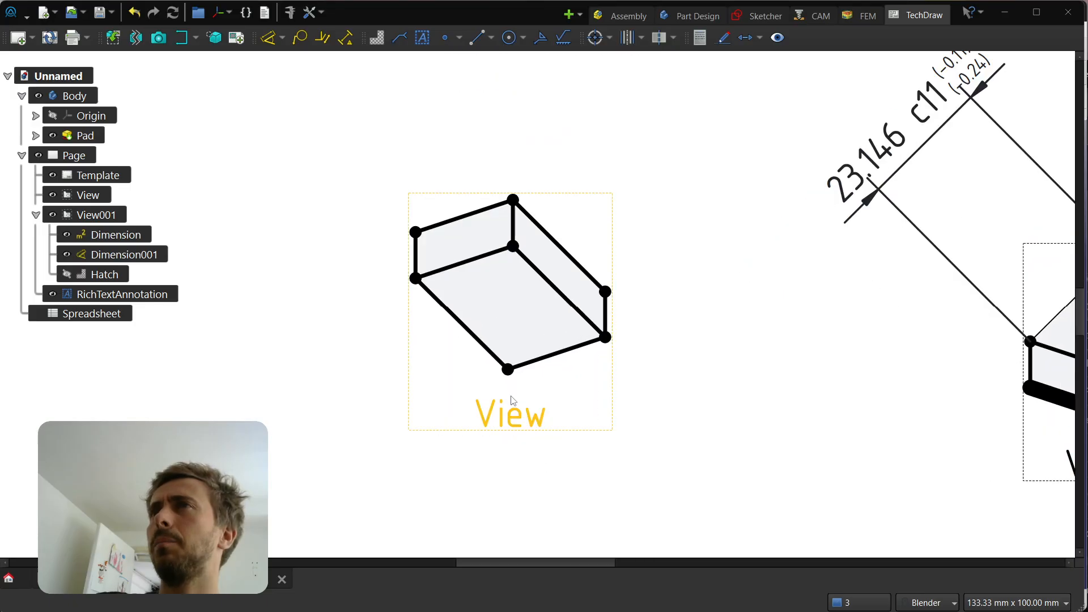
{"action": "left_click", "coordinate": [508, 369]}
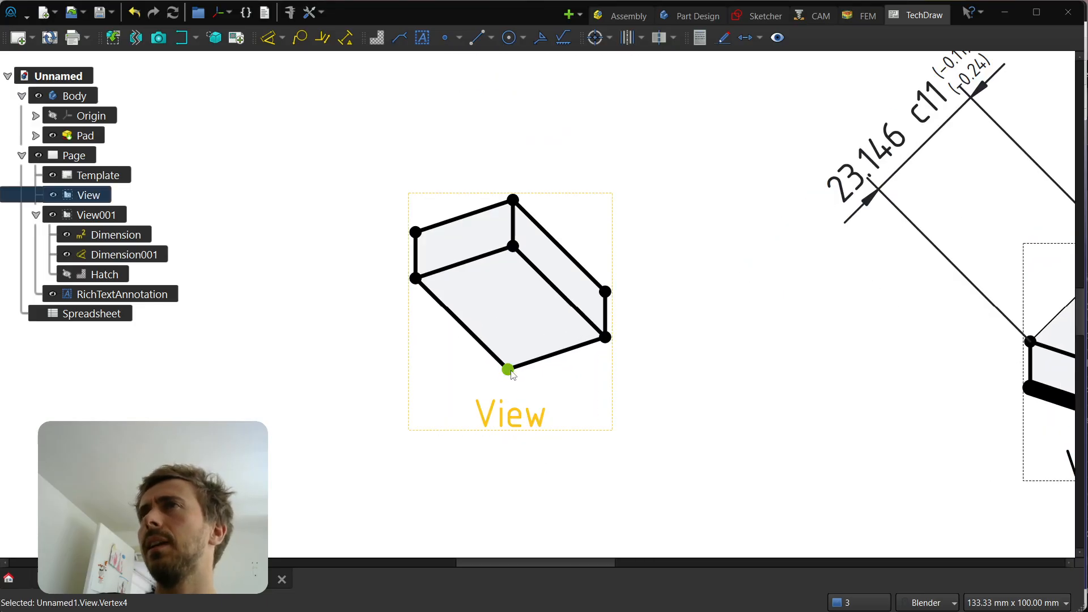
{"action": "left_click", "coordinate": [513, 246]}
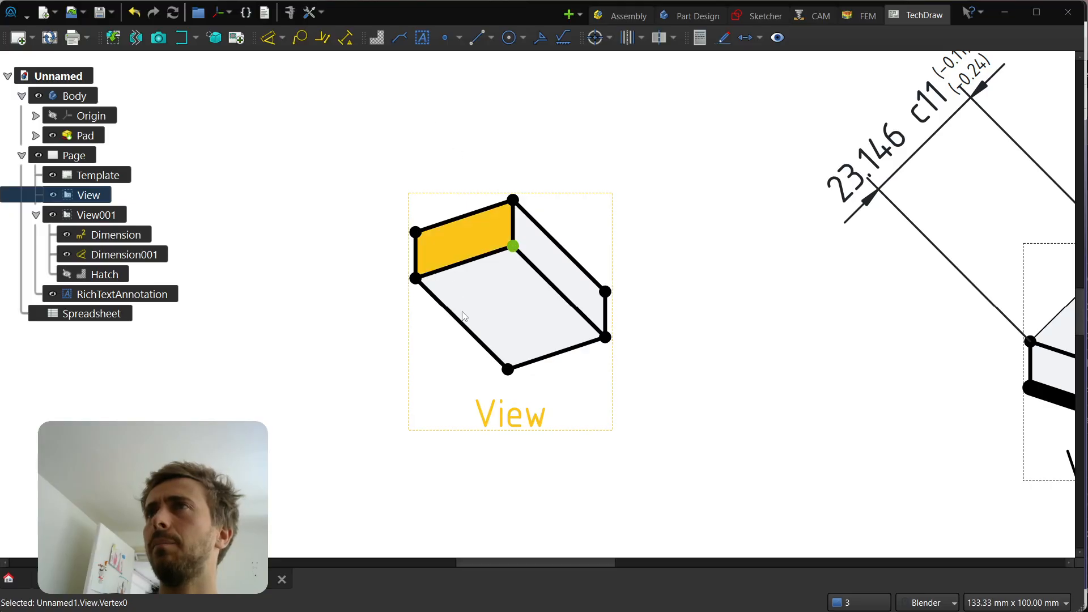
{"action": "left_click", "coordinate": [508, 369], "text": "ctrl"}
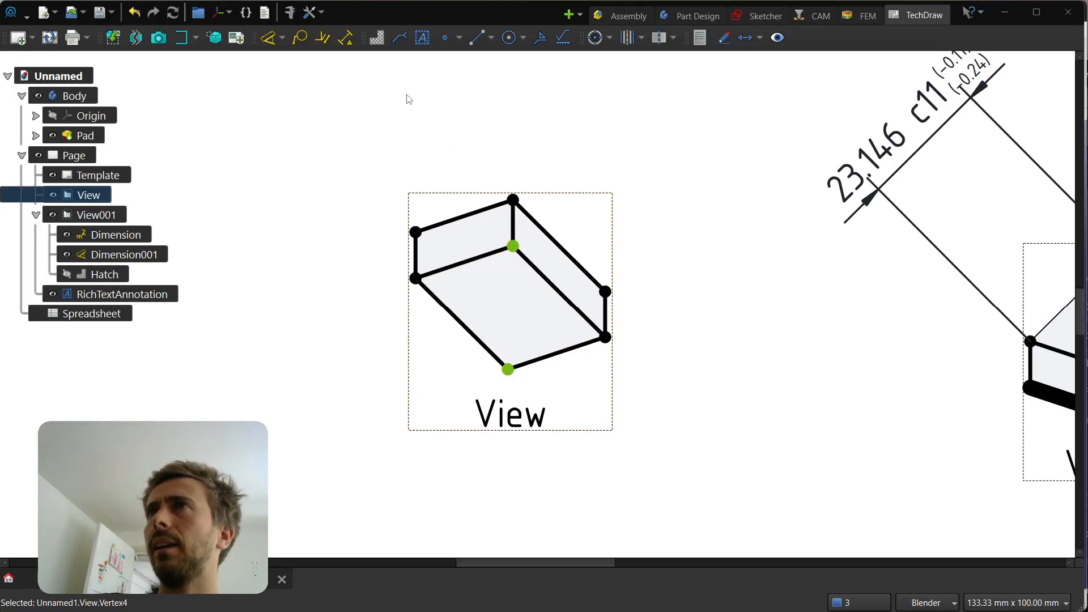
{"action": "left_click", "coordinate": [477, 38]}
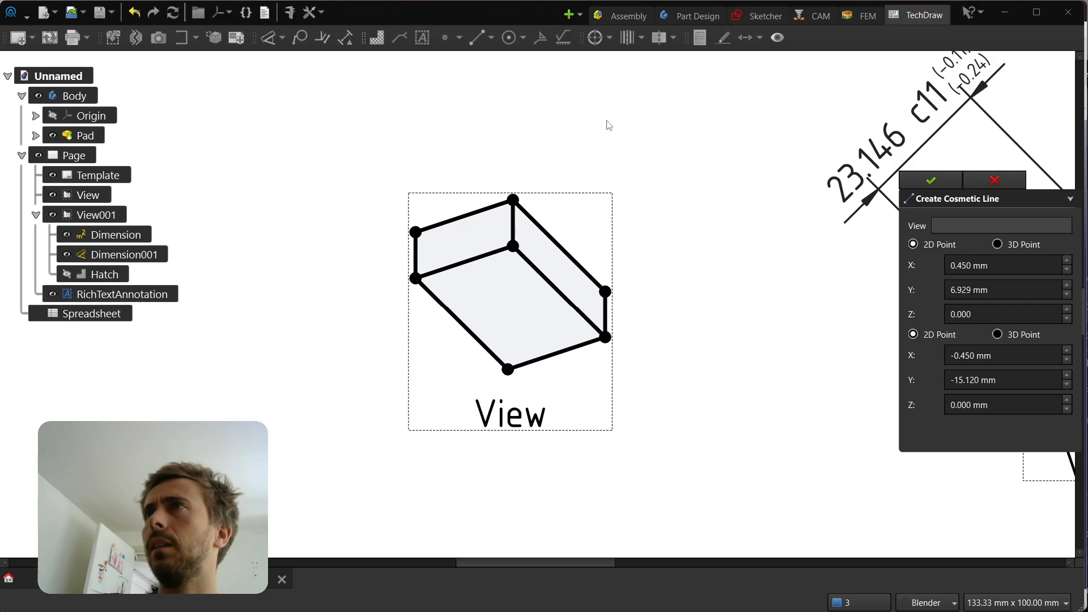
{"action": "left_click", "coordinate": [932, 180]}
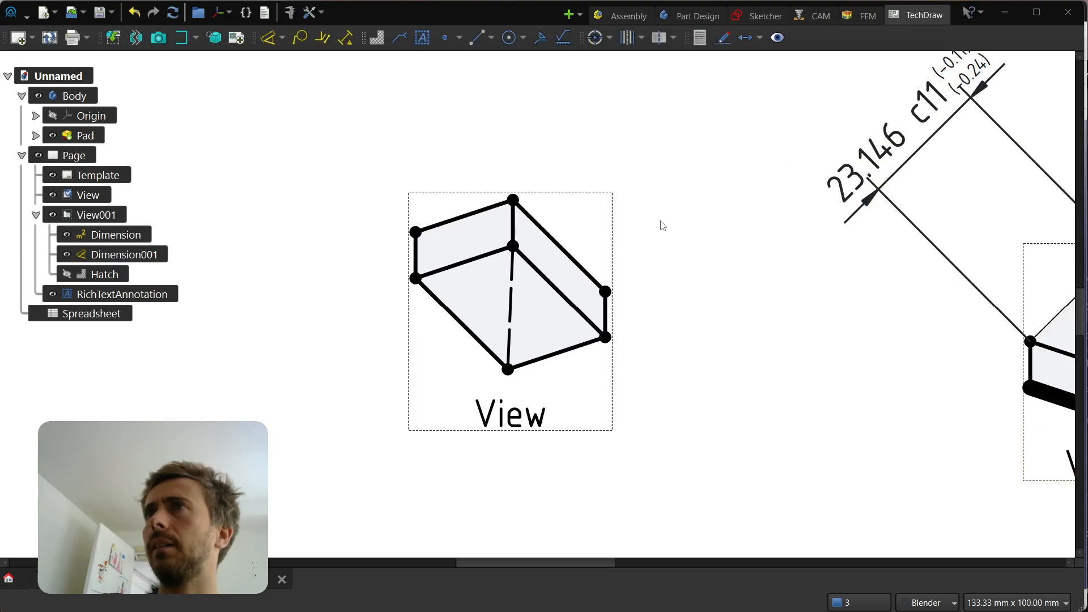